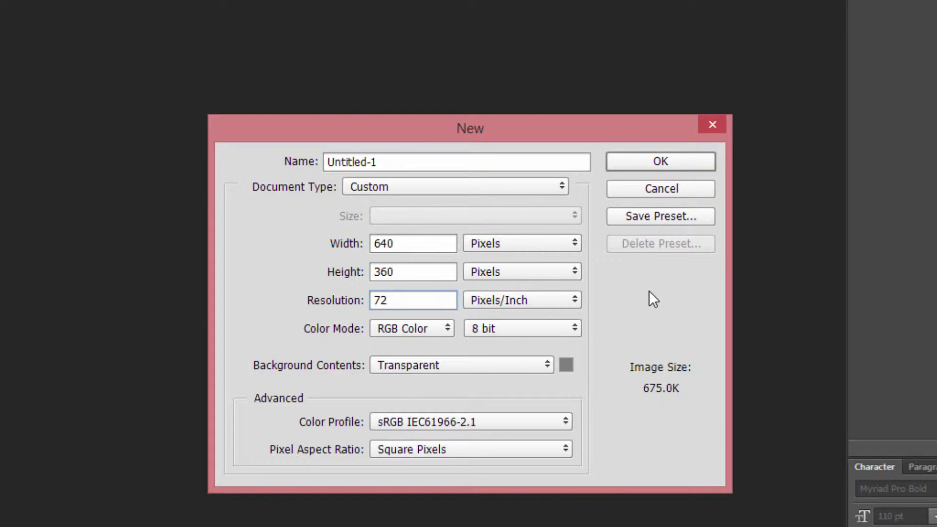
# - Create a transparent 640 × 360 pixel document at 72 pixels/inch and resize it proportionally to 1920 × 1080 pixels
pyautogui.click(654, 165)
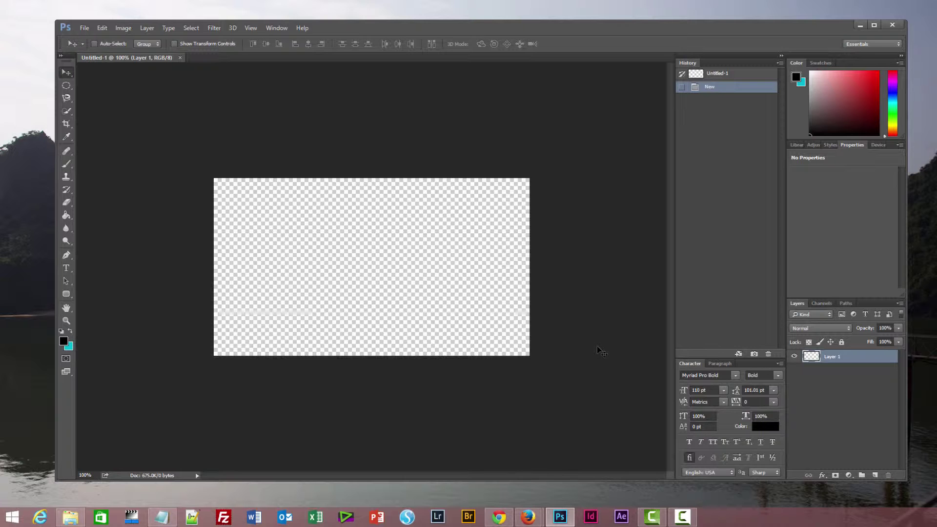
pyautogui.hotkey('ctrl', 'alt', 'i')
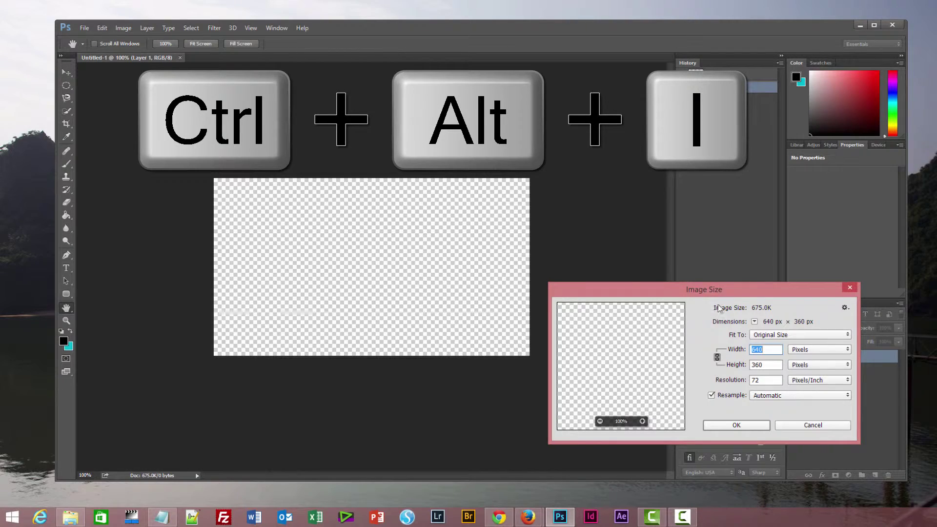
pyautogui.moveTo(750, 296); pyautogui.dragTo(543, 307)
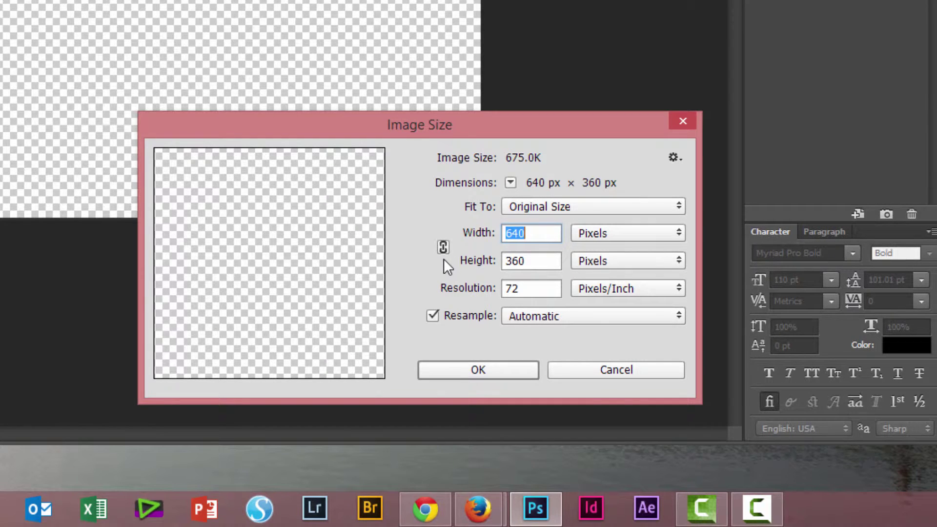
pyautogui.click(443, 247)
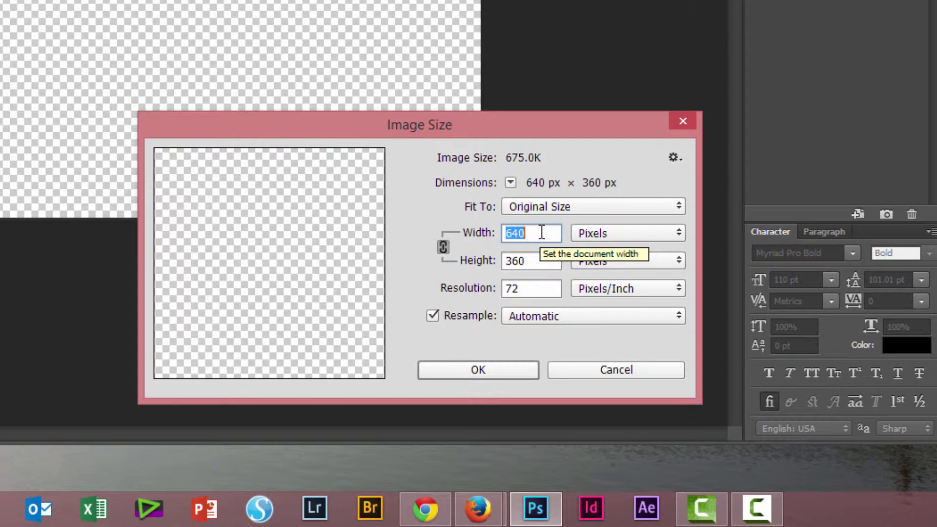
pyautogui.write('1920')
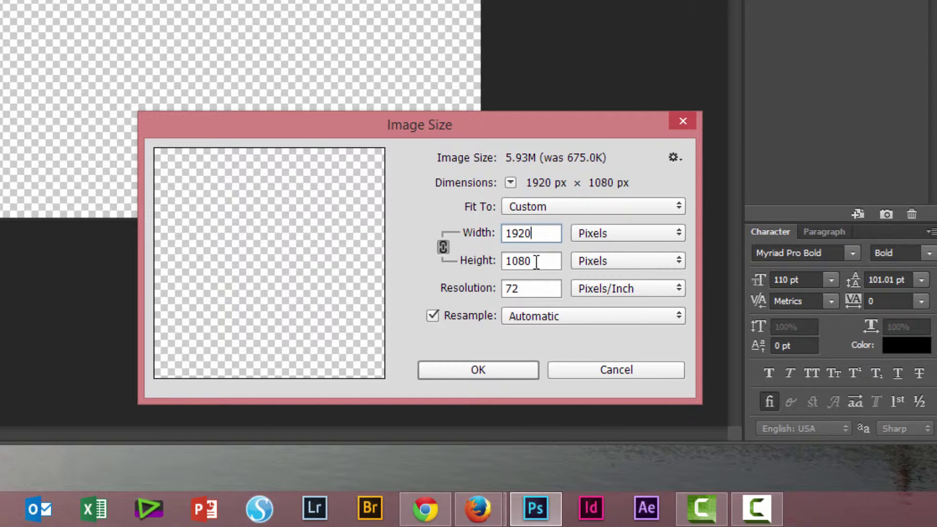
pyautogui.click(500, 370)
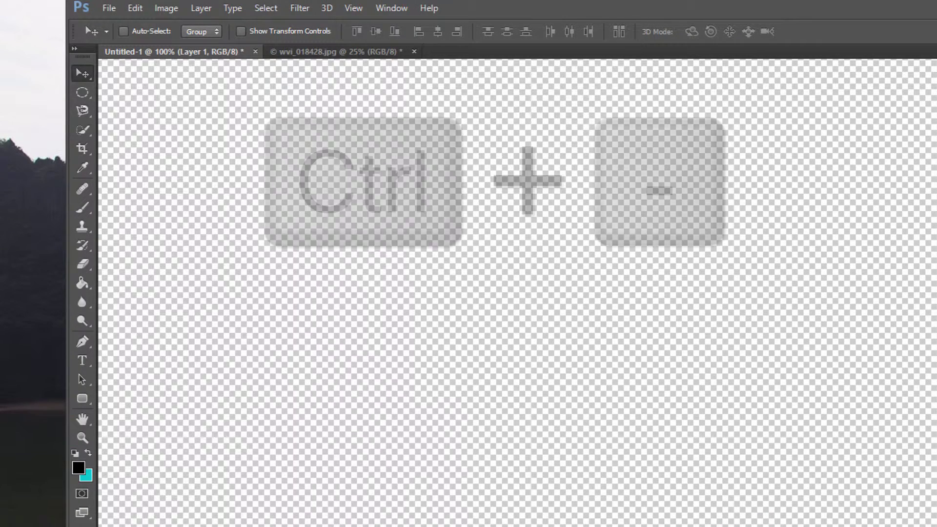
# - Open the photo IMG_8498 (1).jpg as a separate document
pyautogui.press('ctrl')
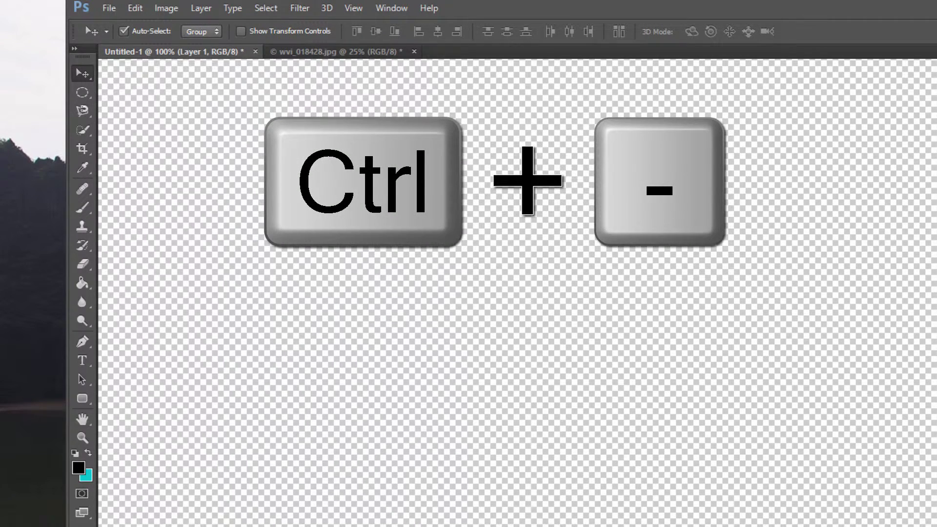
pyautogui.hotkey('ctrl', '-')
pyautogui.hotkey('ctrl', '-')
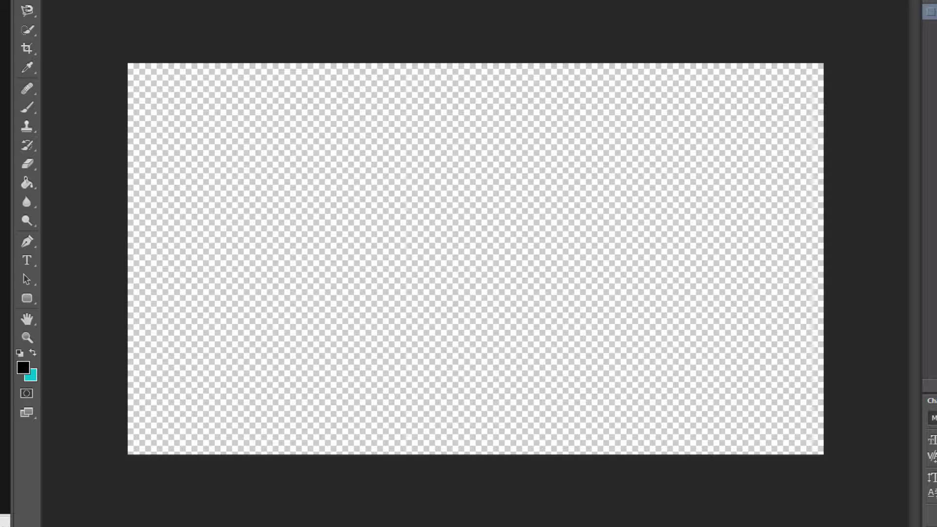
pyautogui.hotkey('alt', 'f')
pyautogui.press('Escape')
pyautogui.hotkey('ctrl', 'o')
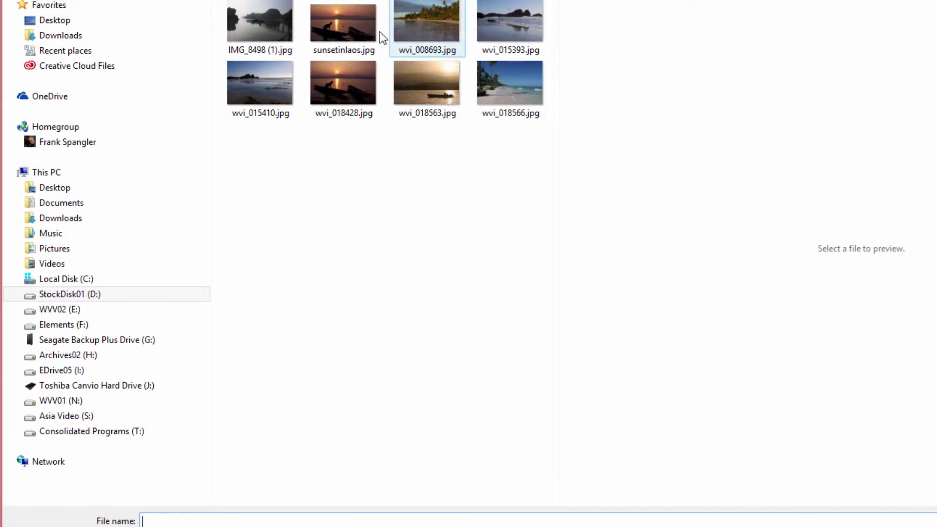
pyautogui.doubleClick(261, 19)
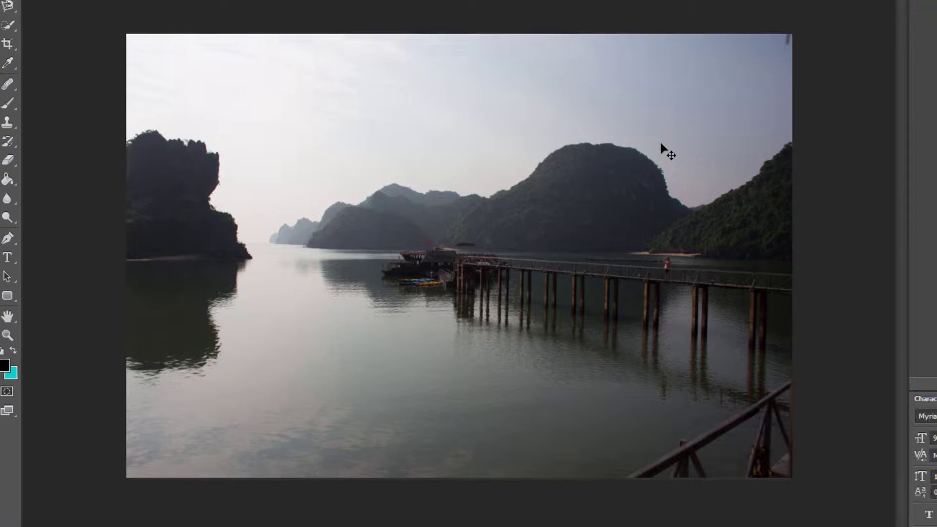
# - Resize the opened bay photo proportionally to a width of 2000 pixels
pyautogui.hotkey('ctrl', 'alt', 'i')
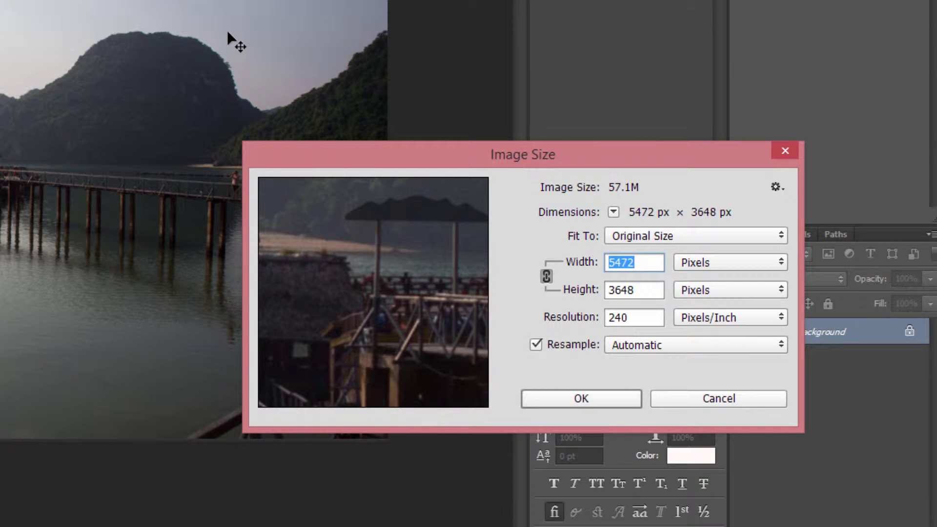
pyautogui.moveTo(634, 155); pyautogui.dragTo(805, 196)
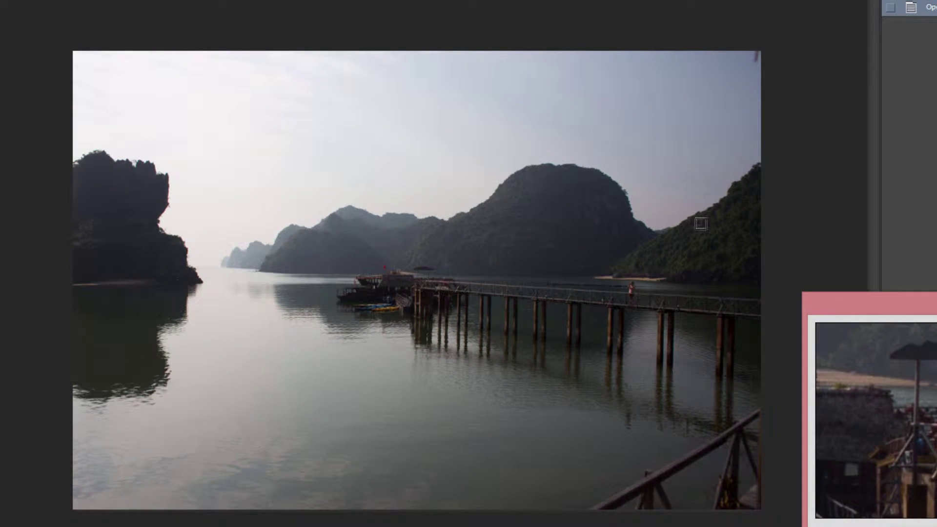
pyautogui.moveTo(932, 303); pyautogui.dragTo(777, 293)
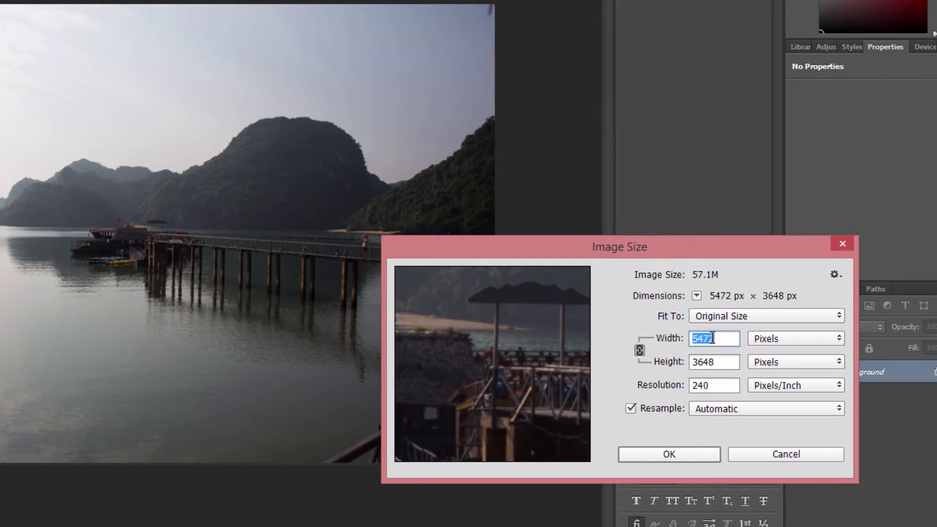
pyautogui.write('2000')
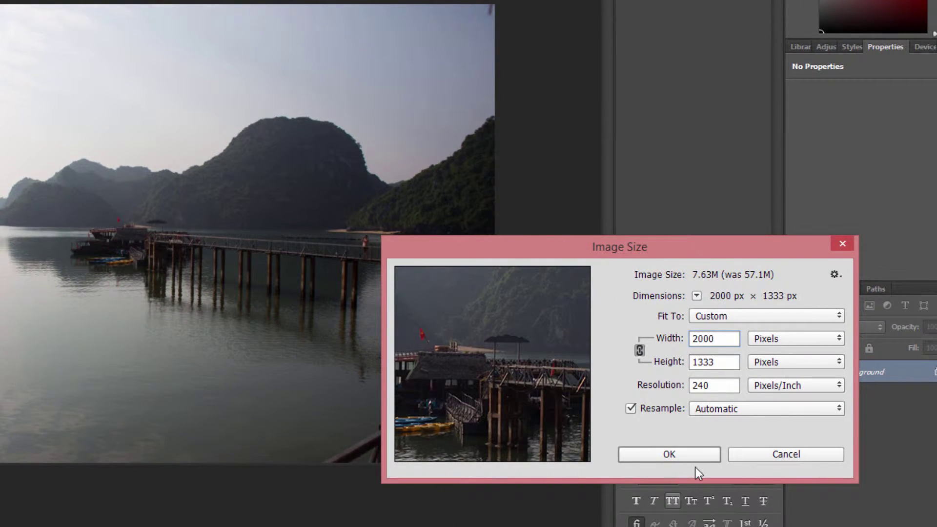
pyautogui.click(693, 453)
# - Copy the entire resized photo and paste it into the Untitled-1 document
pyautogui.hotkey('ctrl', 'a')
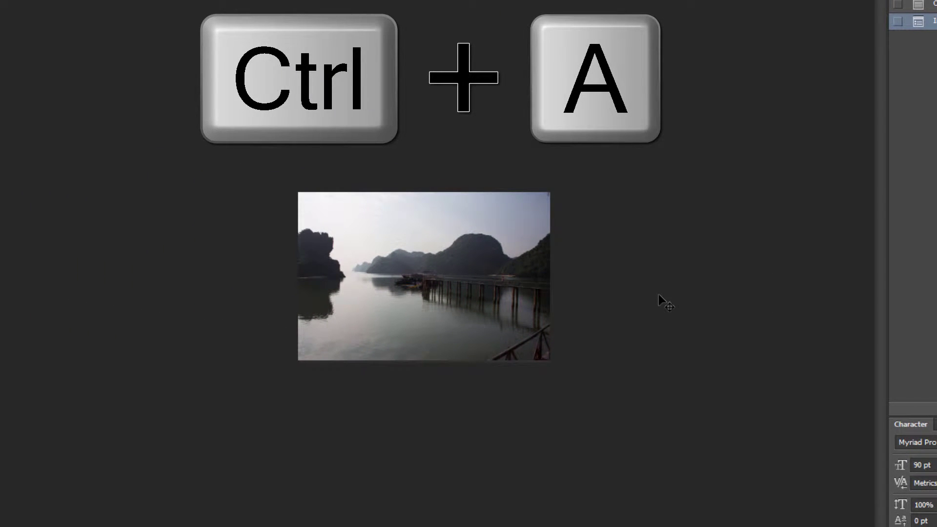
pyautogui.hotkey('ctrl', 'a')
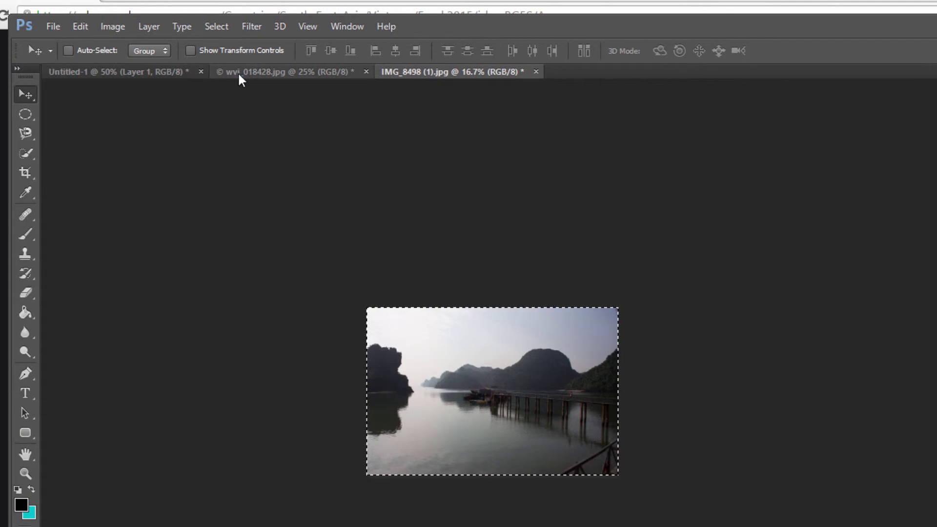
pyautogui.click(242, 72)
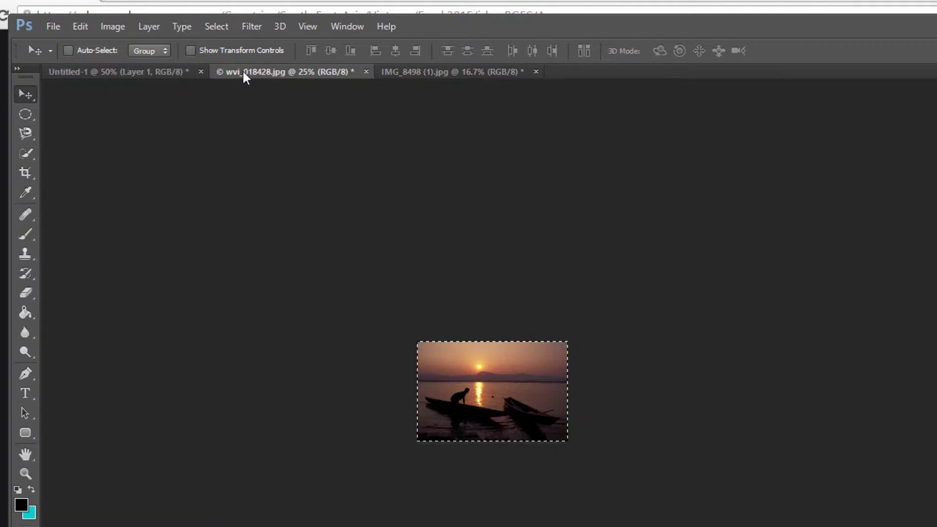
pyautogui.click(163, 74)
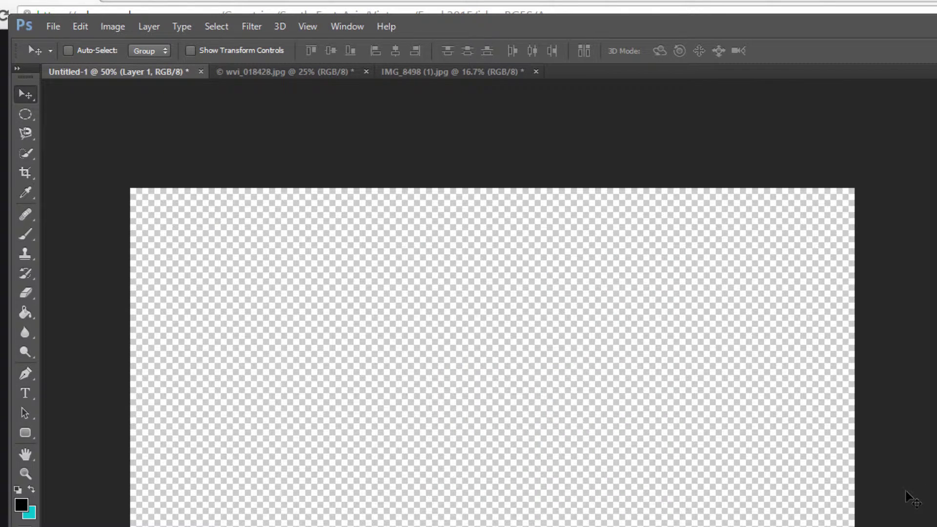
pyautogui.press('ctrl')
pyautogui.hotkey('ctrl', 'v')
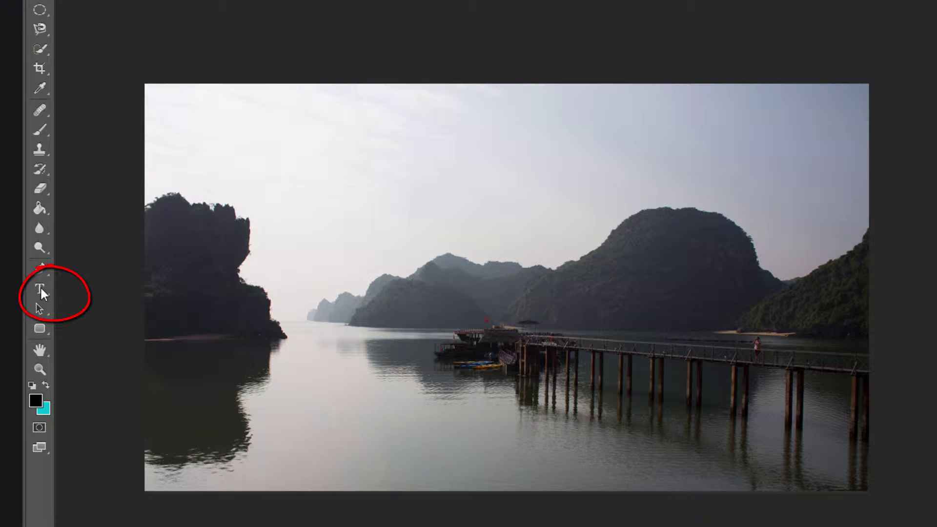
# - Add the text "YouTube Tips" in the sky near the upper middle of the photo
pyautogui.click(40, 291)
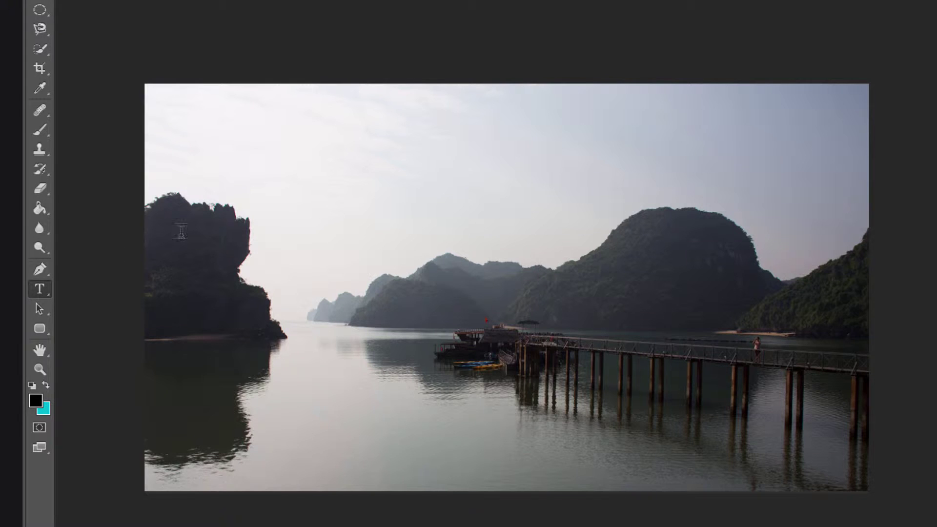
pyautogui.click(426, 159)
pyautogui.write('YouTube Tips')
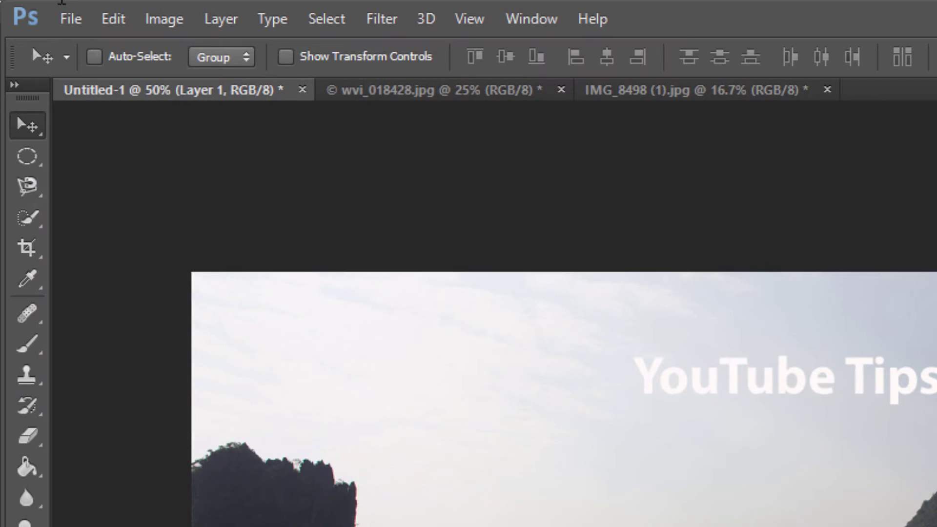
# - Apply a Curves adjustment to the photo layer with a lowered shadow point and a midtone point at input 131, output 133
pyautogui.click(149, 29)
pyautogui.moveTo(204, 87)
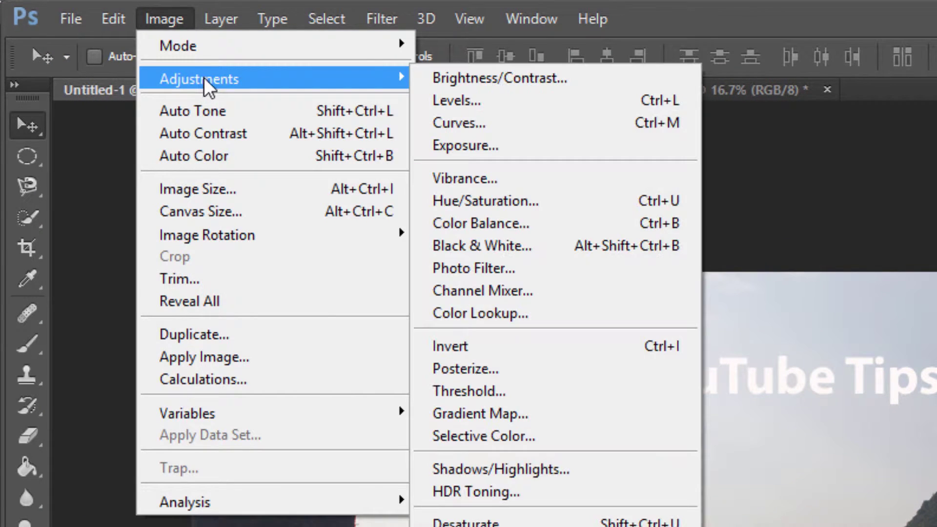
pyautogui.click(471, 124)
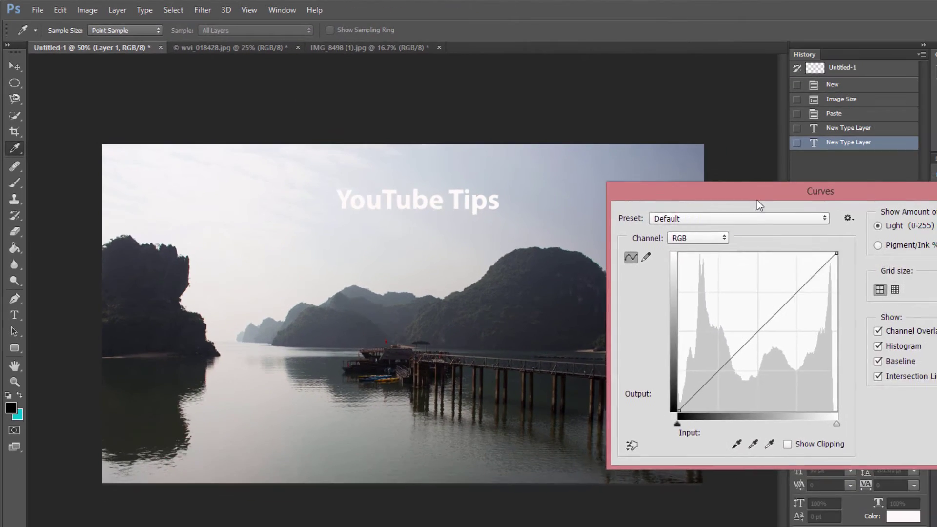
pyautogui.moveTo(757, 200); pyautogui.dragTo(633, 268)
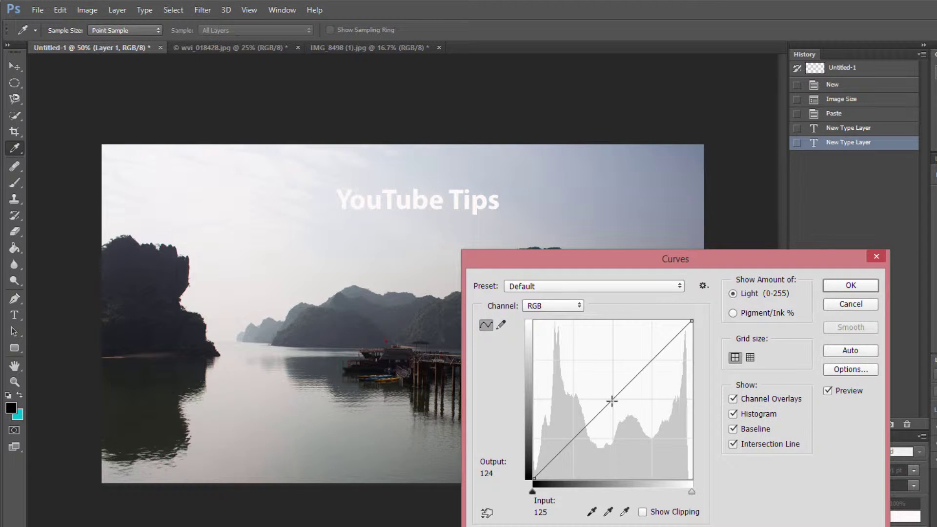
pyautogui.click(612, 398)
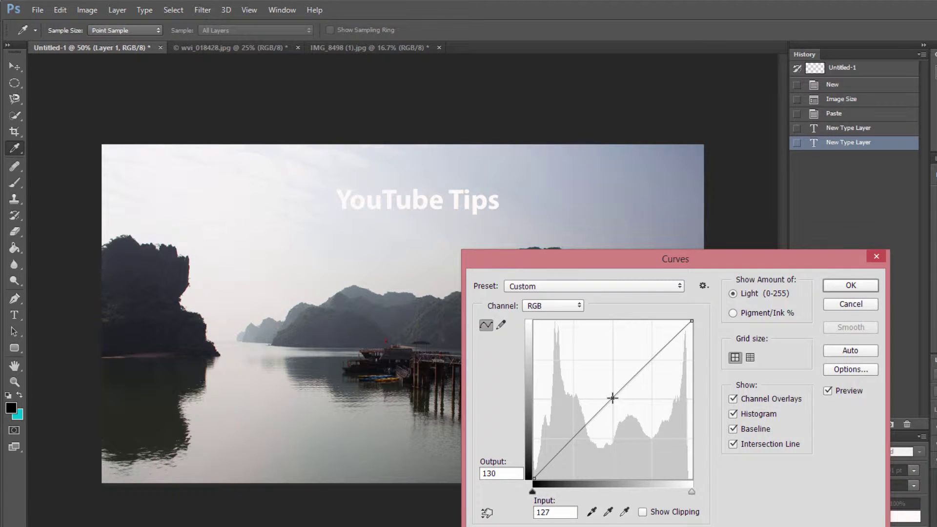
pyautogui.moveTo(741, 267); pyautogui.dragTo(853, 275)
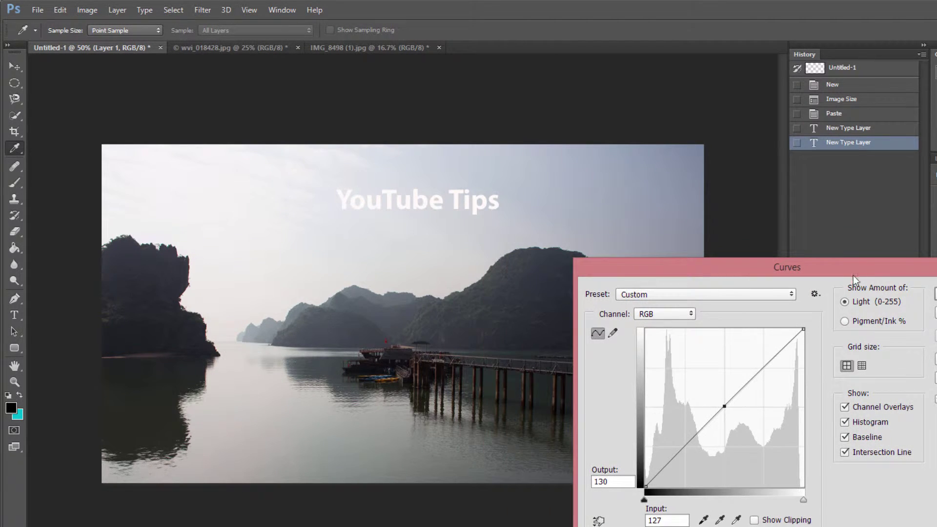
pyautogui.click(679, 450)
pyautogui.moveTo(679, 450); pyautogui.dragTo(681, 454)
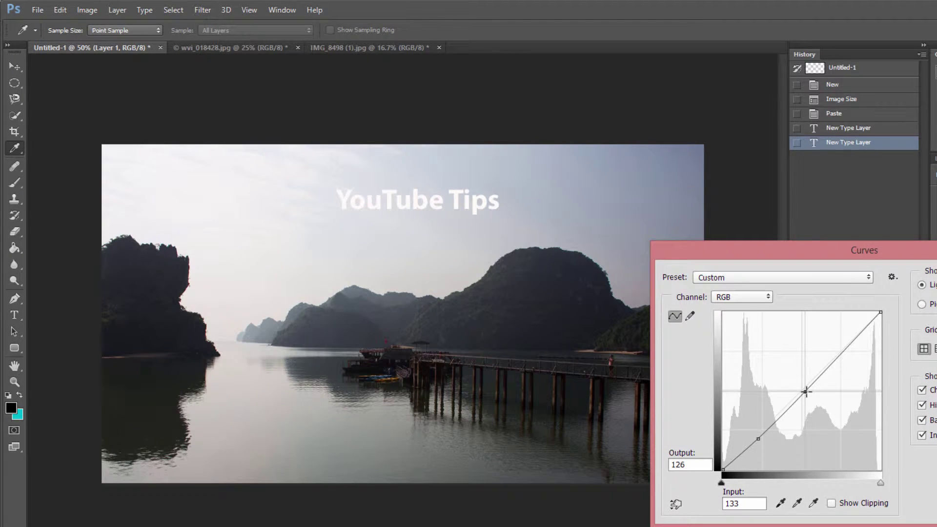
pyautogui.moveTo(806, 391); pyautogui.dragTo(805, 387)
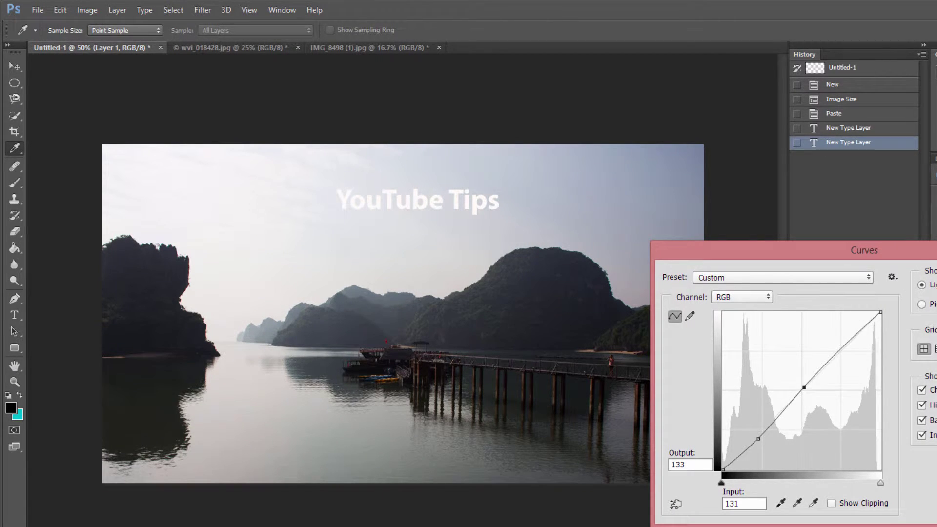
pyautogui.press('Return')
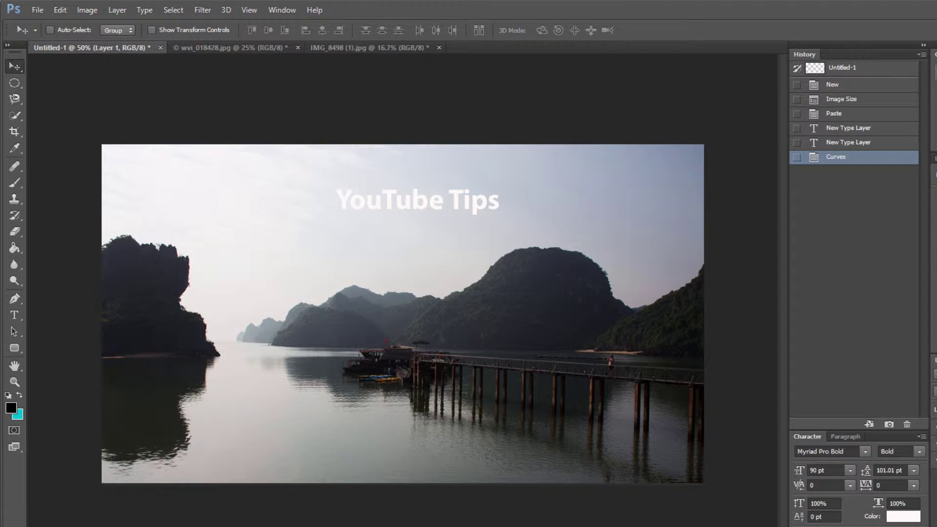
# - Move the "YouTube Tips" title to the right part of the sky, above the large hill
pyautogui.click(935, 427)
pyautogui.moveTo(411, 200); pyautogui.dragTo(252, 201)
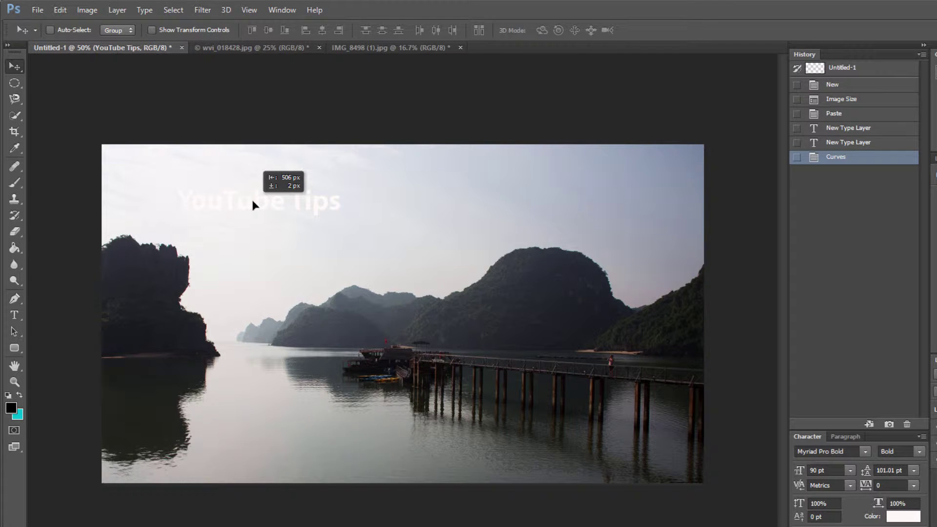
pyautogui.moveTo(252, 204); pyautogui.dragTo(506, 204)
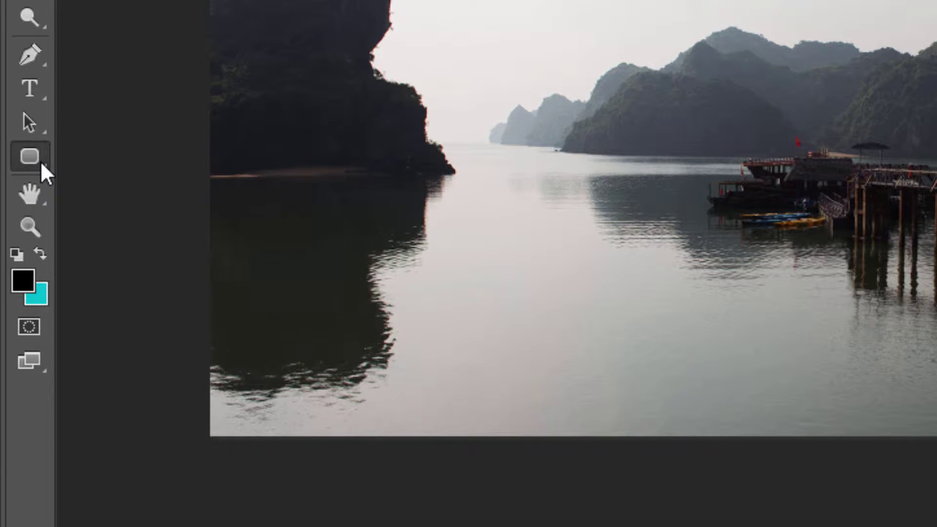
# - Draw a black rounded rectangle over the title and place its layer beneath the text layers, just above Layer 1
pyautogui.click(41, 164)
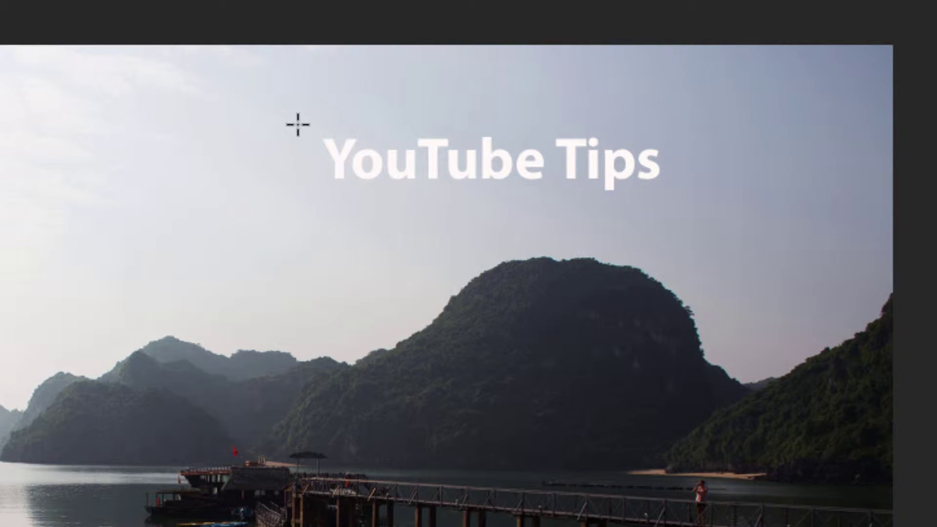
pyautogui.moveTo(298, 123); pyautogui.dragTo(807, 309)
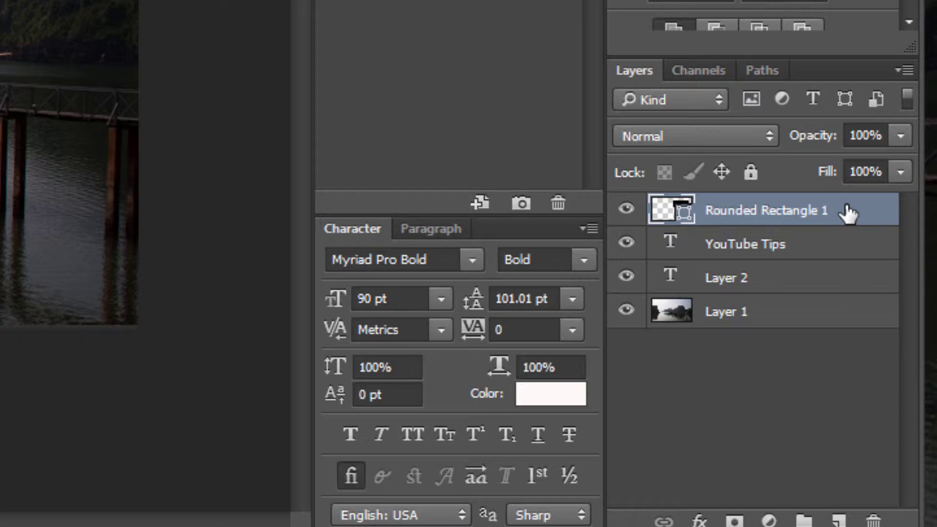
pyautogui.moveTo(848, 211); pyautogui.dragTo(878, 294)
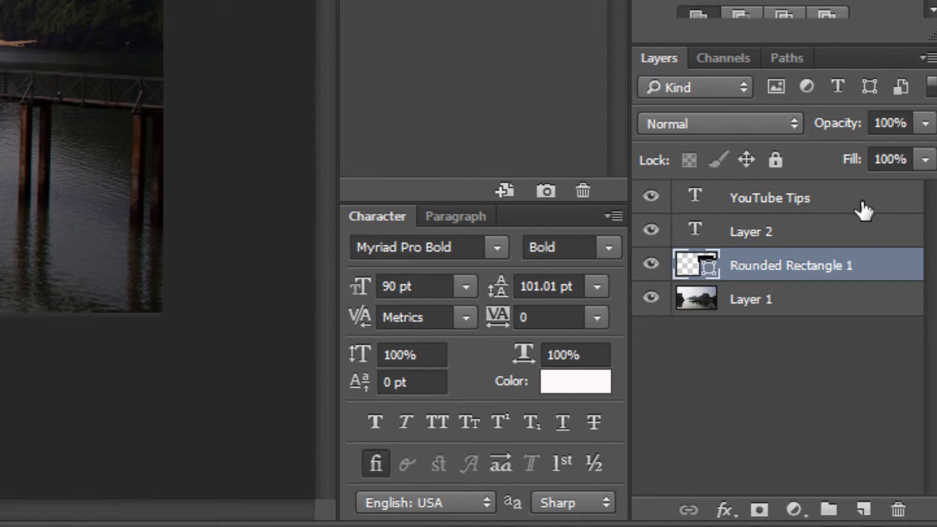
# - Reduce the opacity of the rounded rectangle behind the title to 30%
pyautogui.click(924, 125)
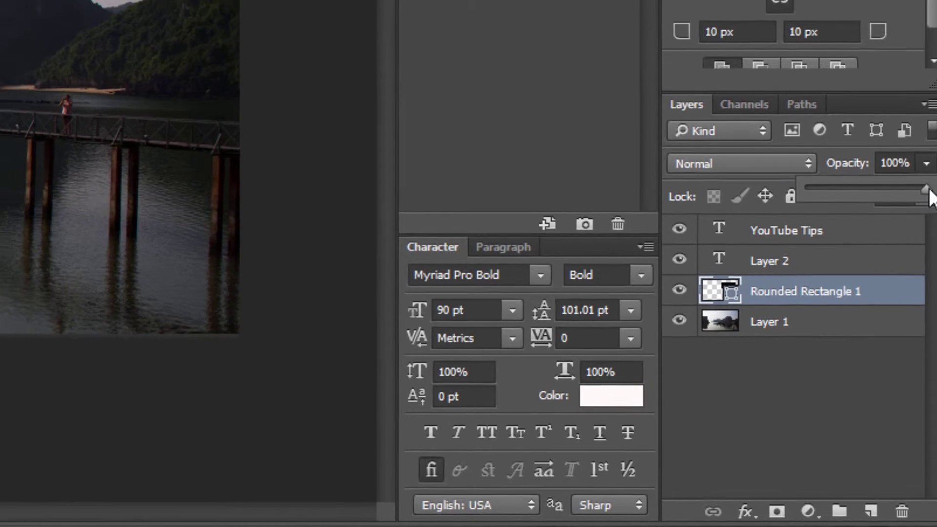
pyautogui.moveTo(925, 164); pyautogui.dragTo(834, 165)
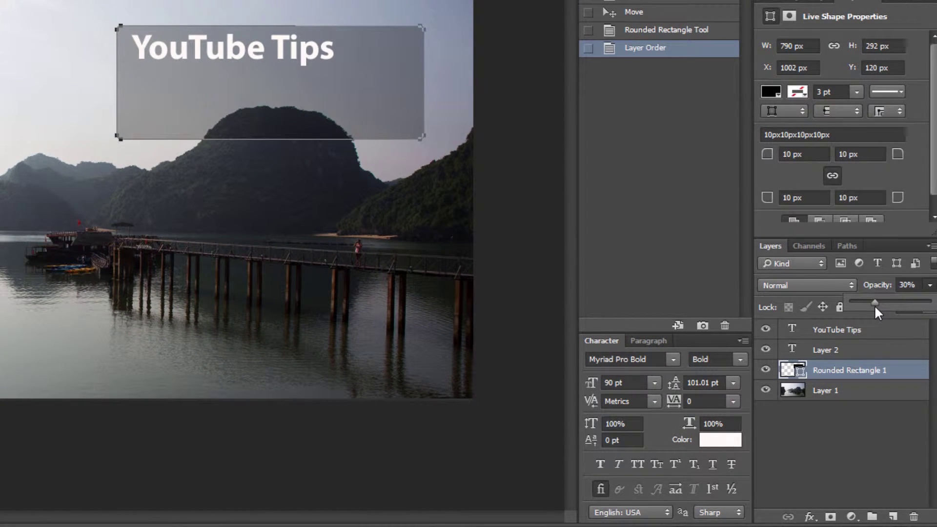
pyautogui.press('Return')
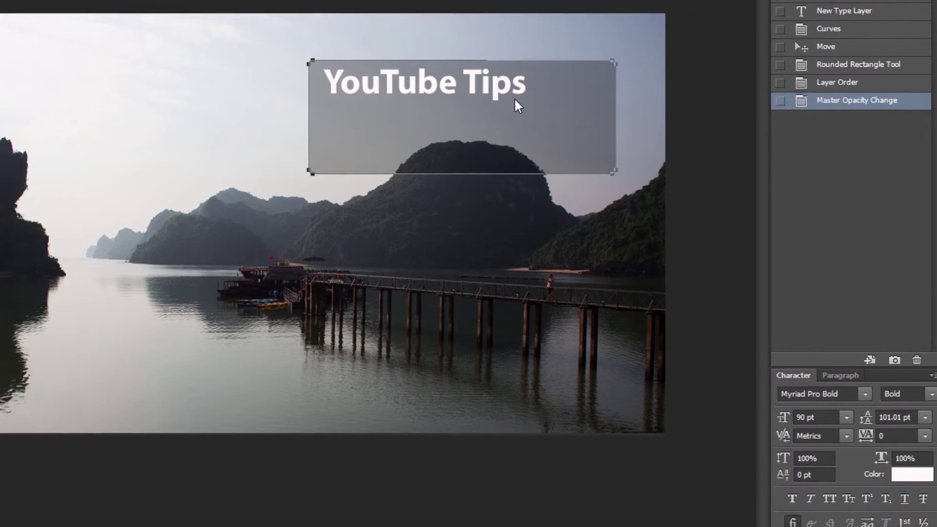
pyautogui.press('Return')
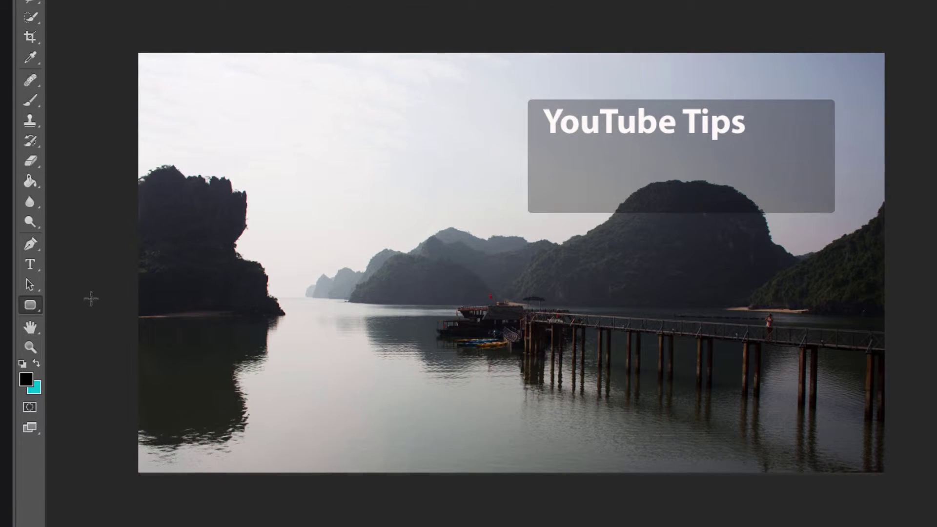
# - Set the "YouTube Tips" title to 110 pt and center it across the upper part of the rounded rectangle
pyautogui.click(31, 265)
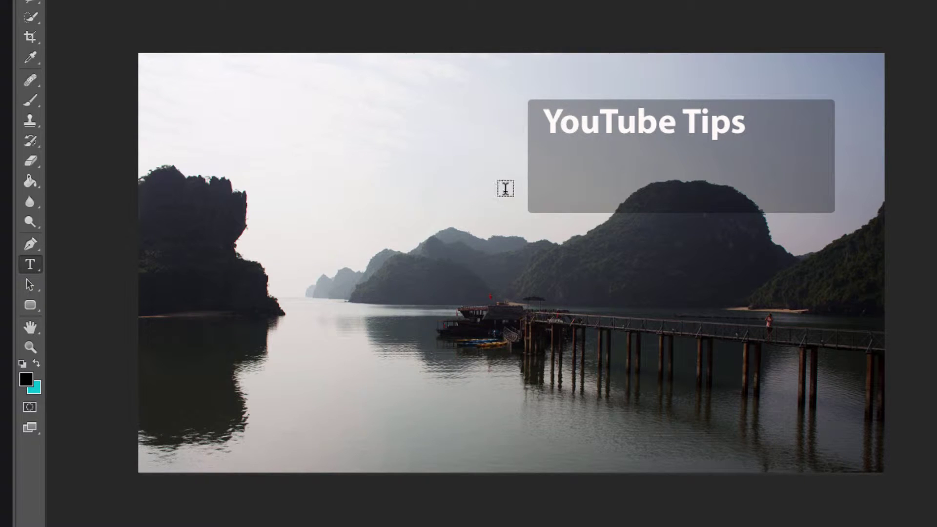
pyautogui.click(548, 120)
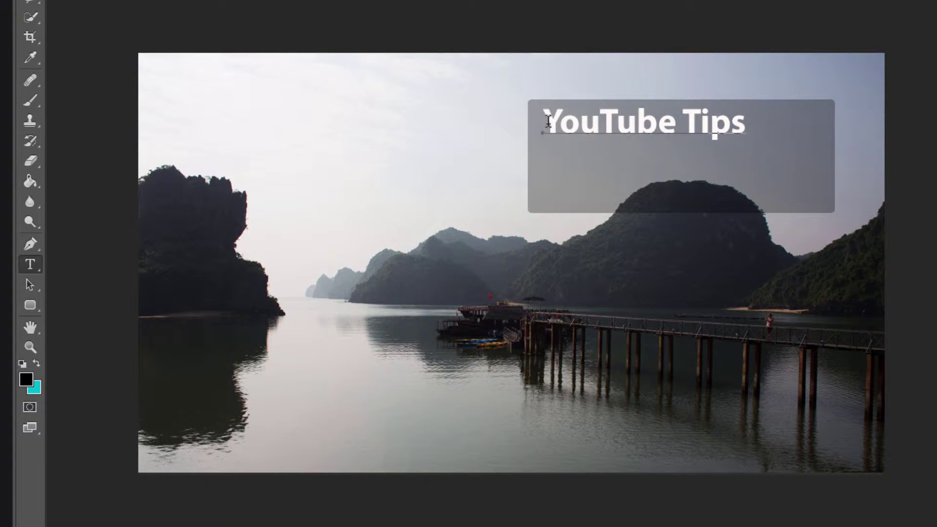
pyautogui.moveTo(549, 120); pyautogui.dragTo(758, 140)
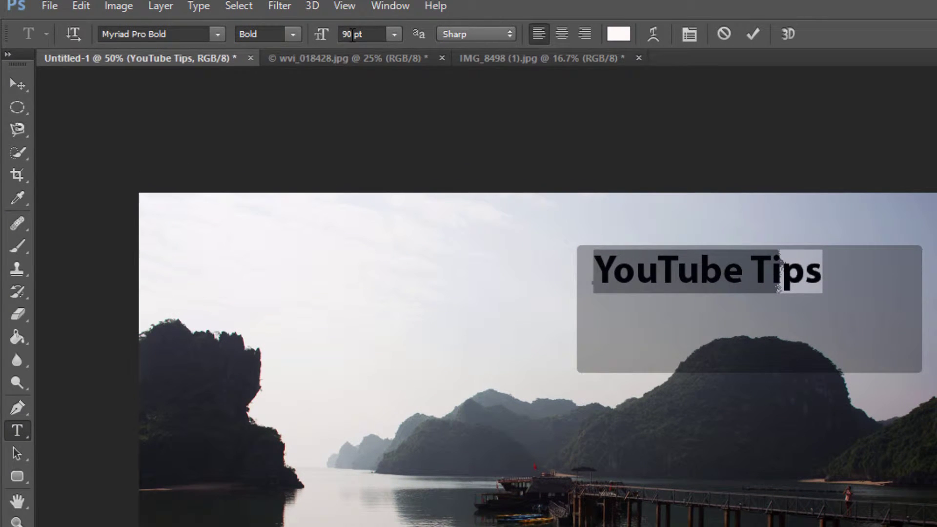
pyautogui.click(353, 35)
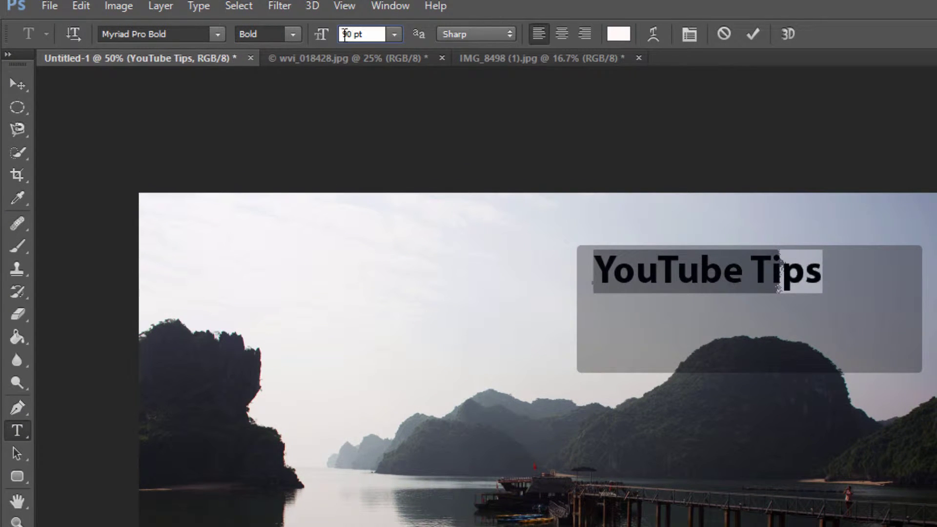
pyautogui.doubleClick(342, 34)
pyautogui.write('110')
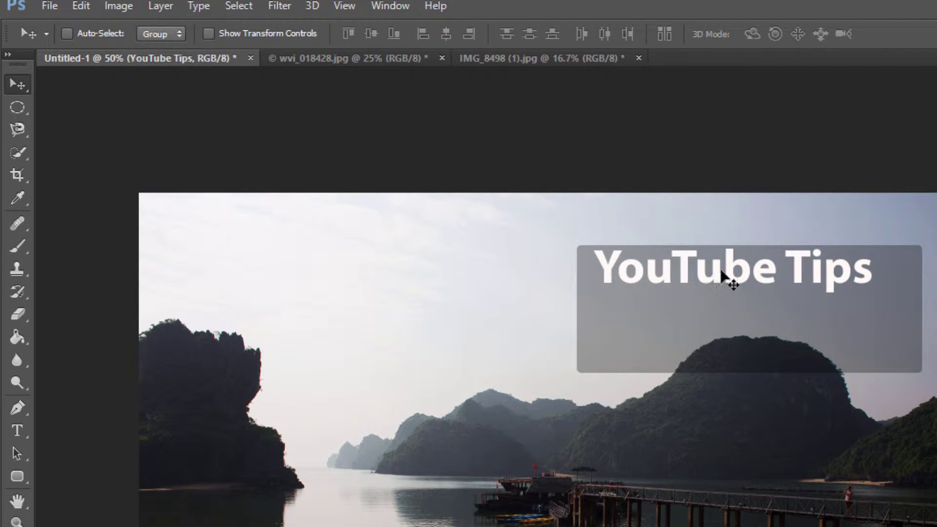
pyautogui.moveTo(721, 270)
pyautogui.mouseDown()
pyautogui.moveTo(732, 277)
pyautogui.moveTo(710, 277)
pyautogui.moveTo(751, 354)
pyautogui.moveTo(745, 294)
pyautogui.moveTo(733, 280)
pyautogui.mouseUp()
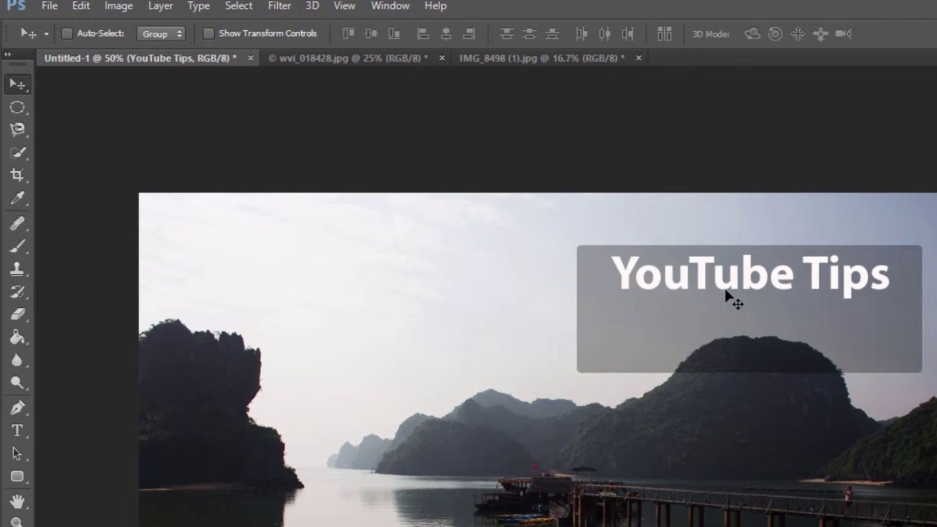
# - Recolor the letters "You" in the title to black (000000)
pyautogui.click(18, 428)
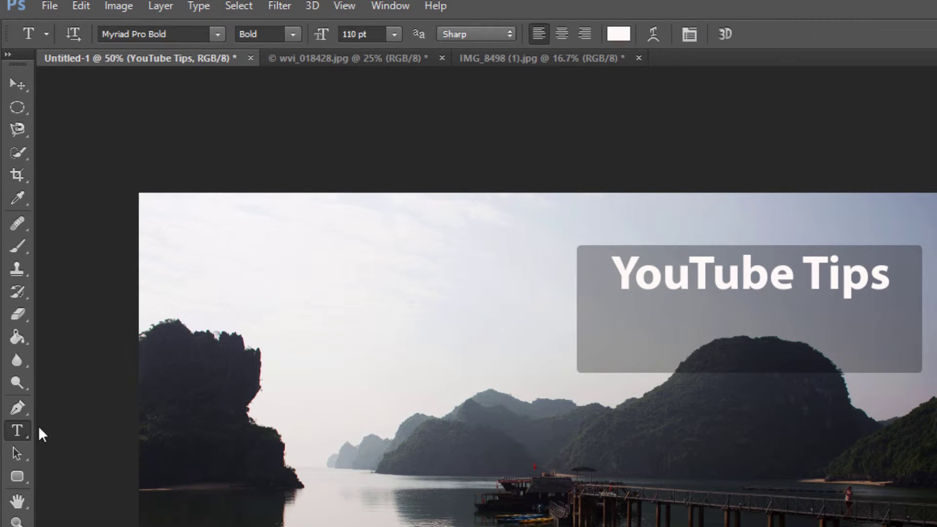
pyautogui.click(614, 268)
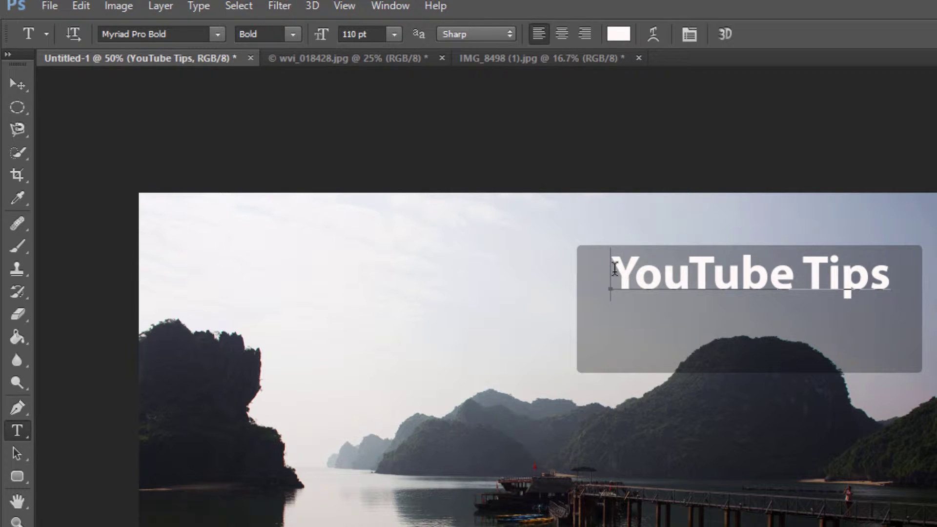
pyautogui.moveTo(614, 268); pyautogui.dragTo(681, 279)
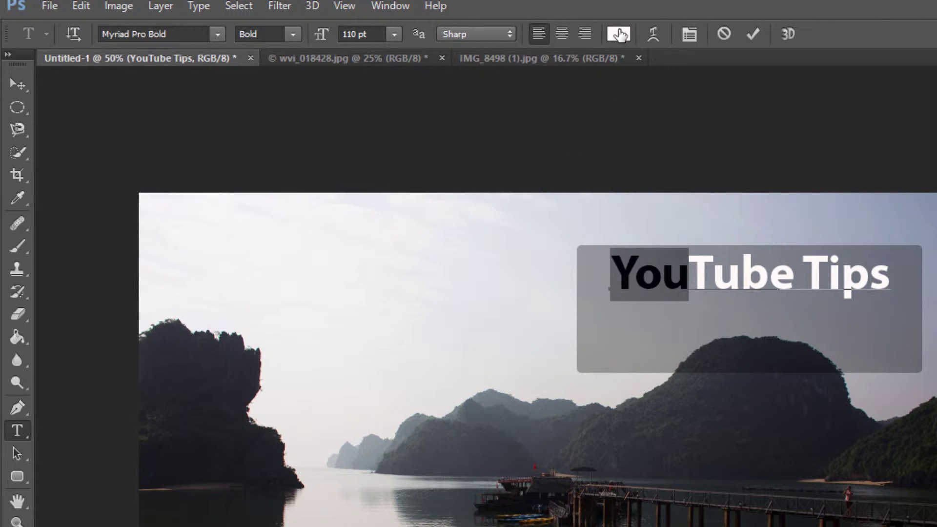
pyautogui.click(619, 34)
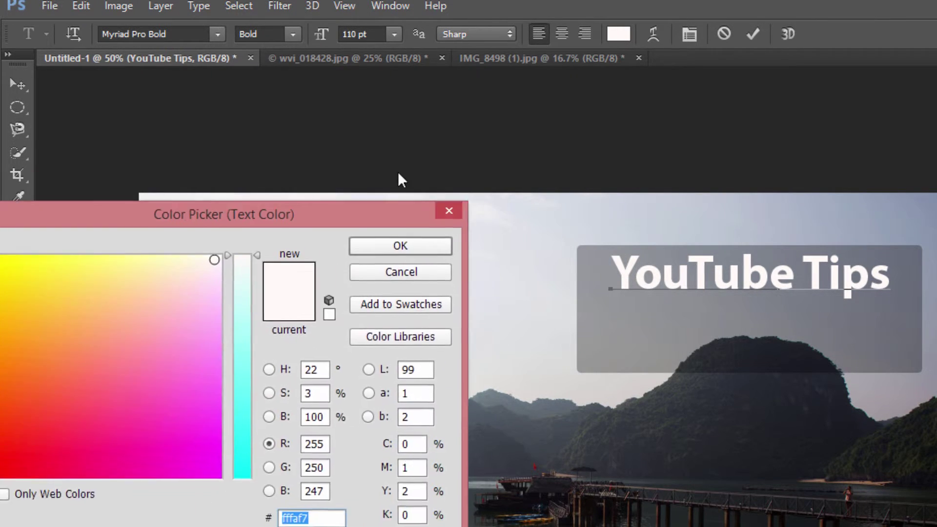
pyautogui.moveTo(371, 205); pyautogui.dragTo(464, 127)
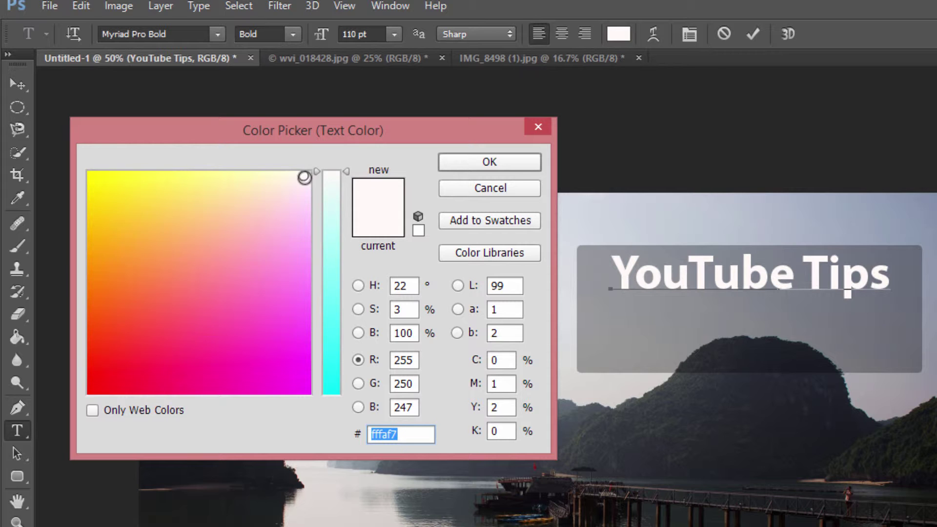
pyautogui.moveTo(347, 169); pyautogui.dragTo(354, 412)
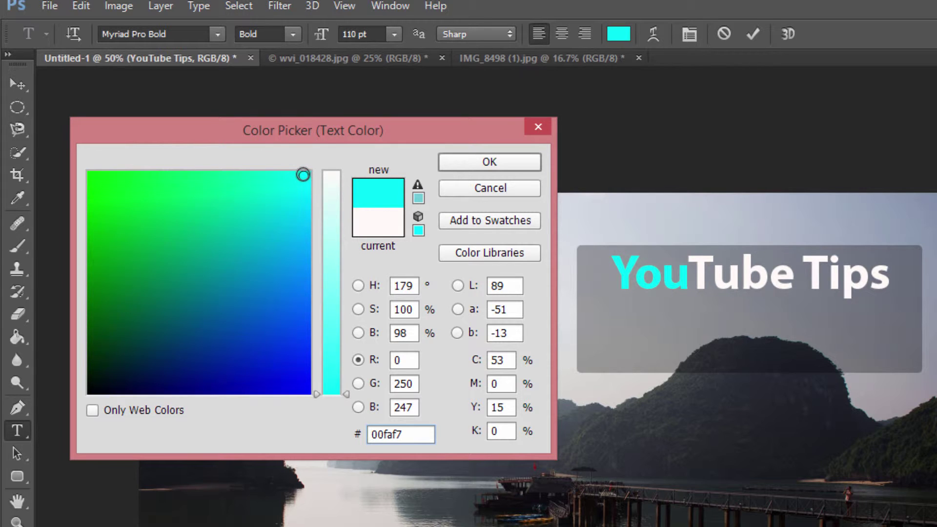
pyautogui.click(302, 176)
pyautogui.moveTo(303, 176)
pyautogui.mouseDown()
pyautogui.moveTo(204, 303)
pyautogui.moveTo(61, 411)
pyautogui.mouseUp()
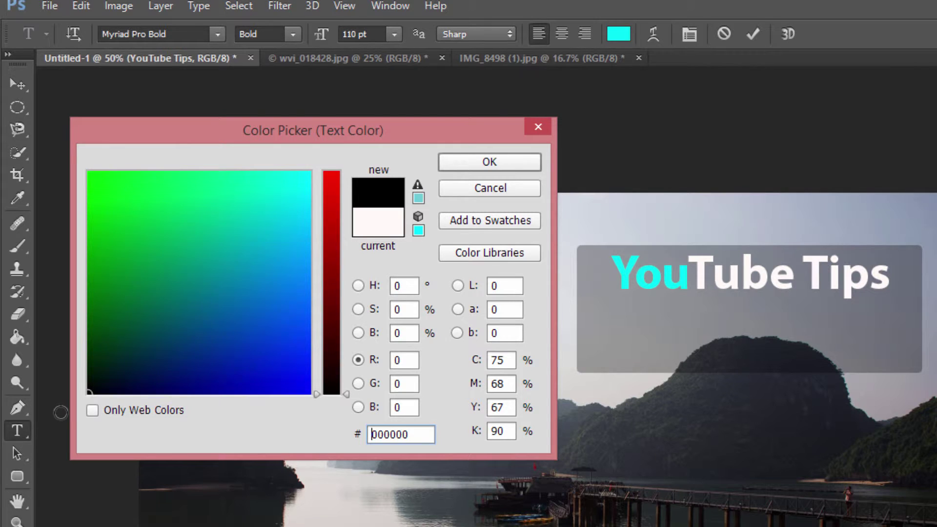
pyautogui.click(472, 159)
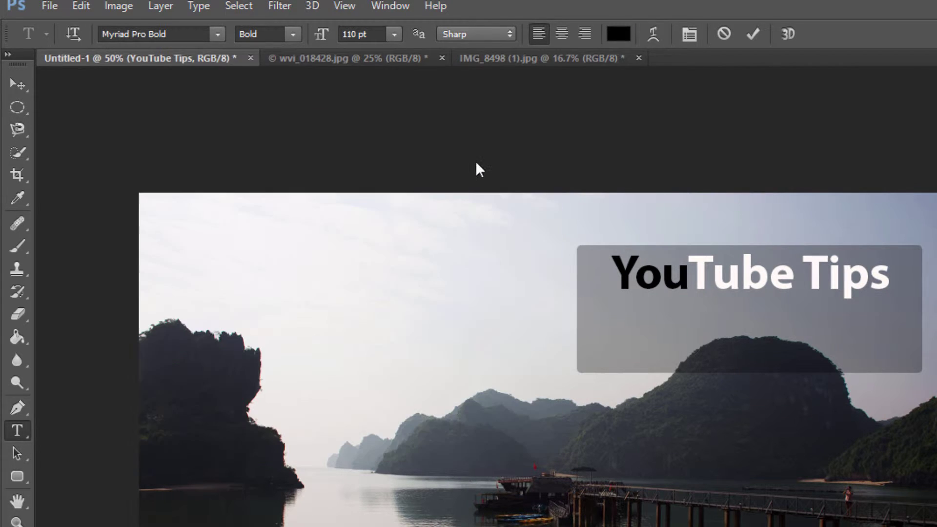
pyautogui.click(24, 86)
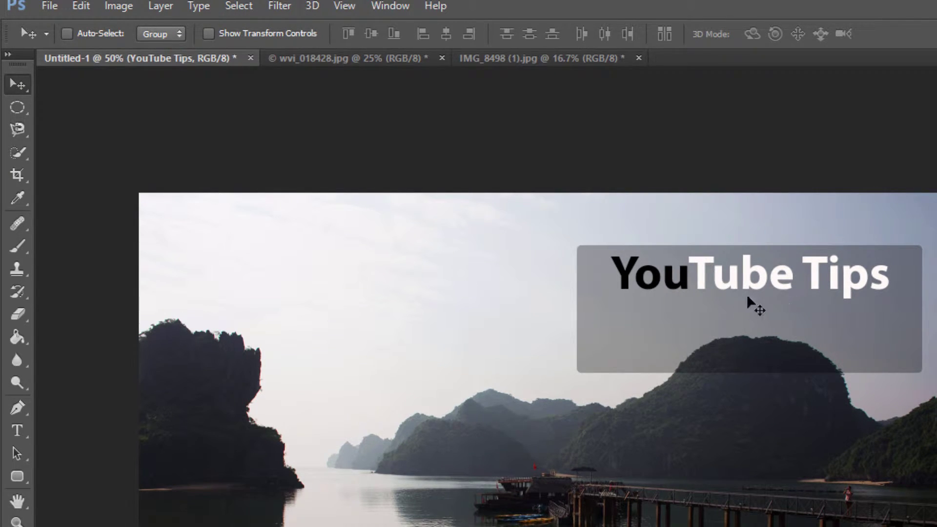
# - Recolor the letters "Tube" in the title to dark red (da0000)
pyautogui.click(24, 427)
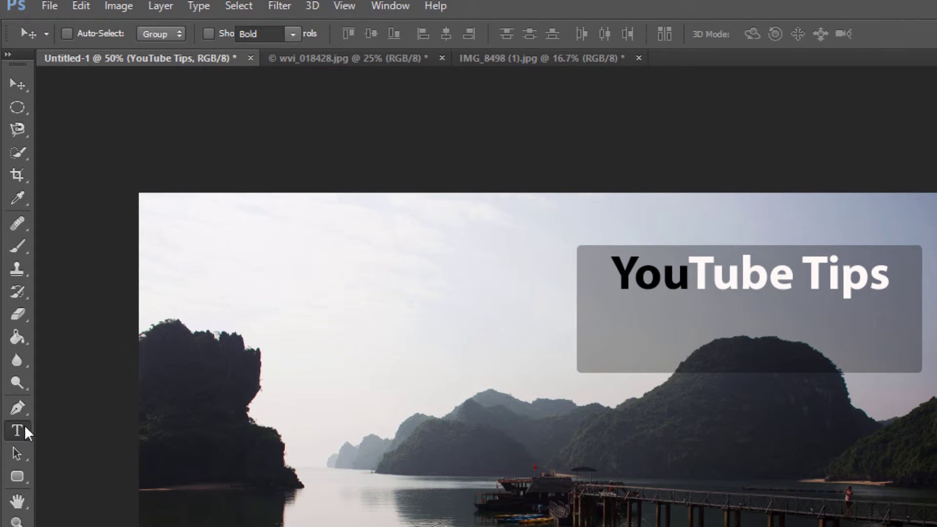
pyautogui.click(700, 267)
pyautogui.moveTo(691, 268); pyautogui.dragTo(799, 279)
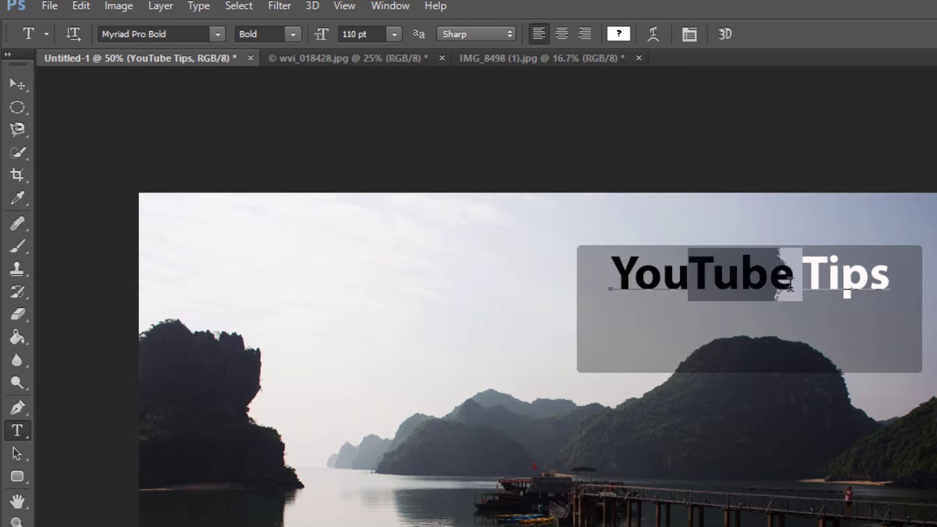
pyautogui.click(619, 35)
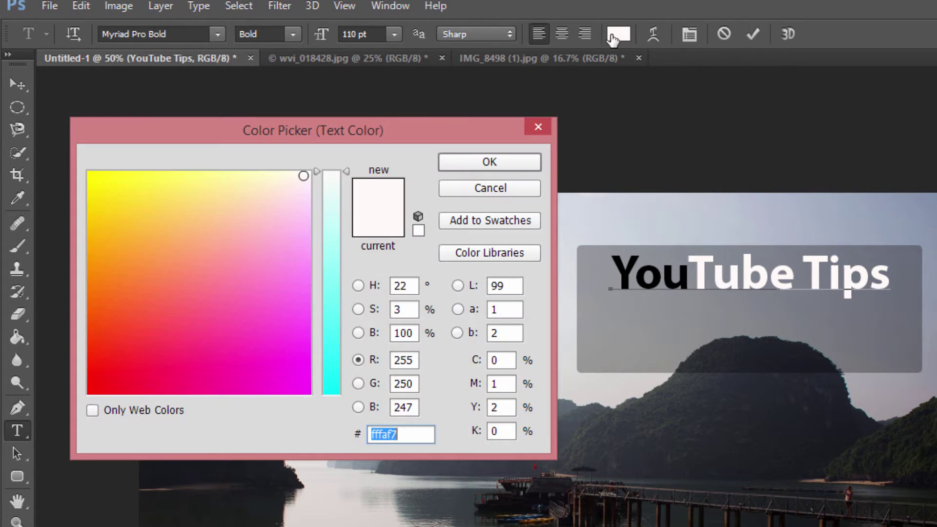
pyautogui.click(301, 176)
pyautogui.moveTo(301, 175); pyautogui.dragTo(24, 429)
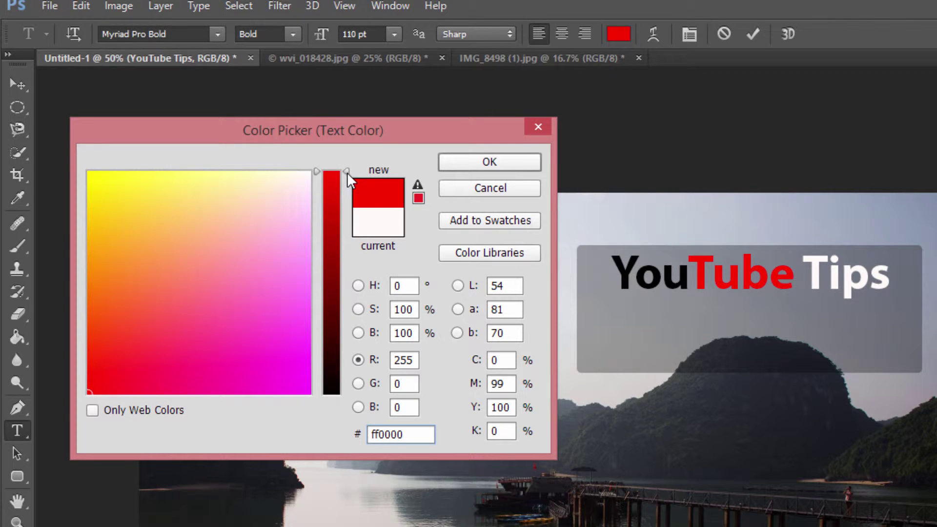
pyautogui.moveTo(347, 171); pyautogui.dragTo(348, 203)
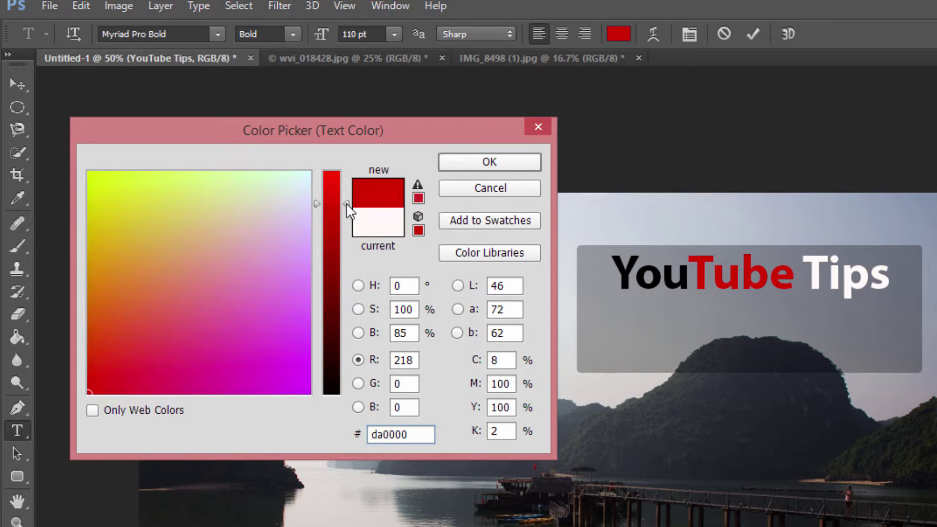
pyautogui.click(479, 159)
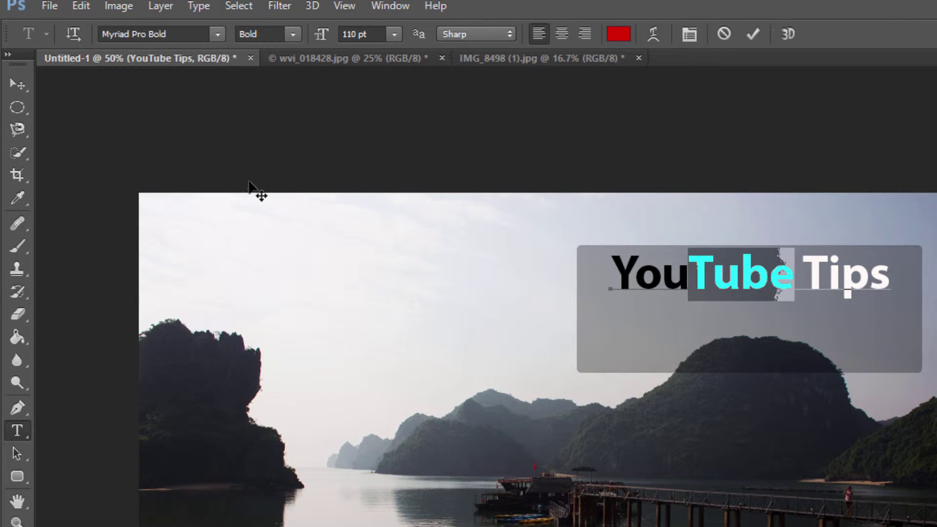
pyautogui.click(22, 83)
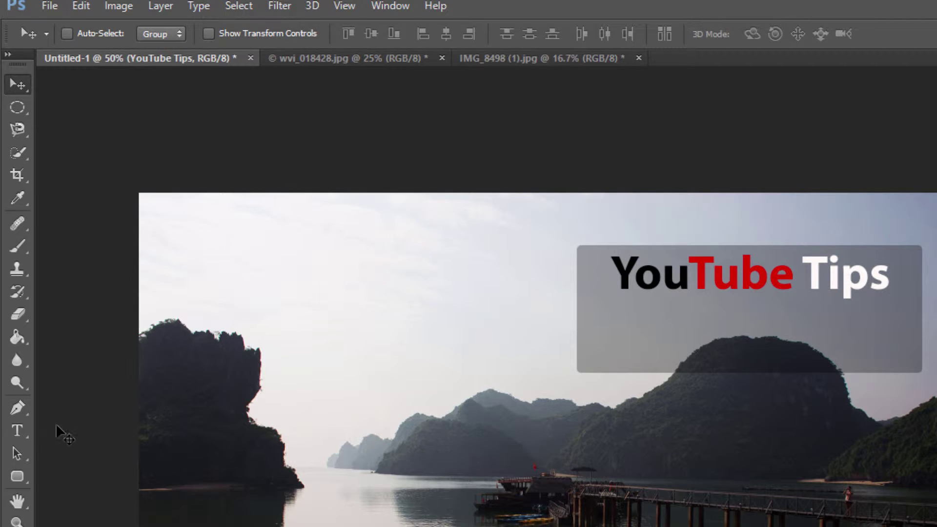
# - Add the text "How to Make Custom Thumbnails" at 70 pt and place it directly beneath the title, aligned with its left edge
pyautogui.click(16, 434)
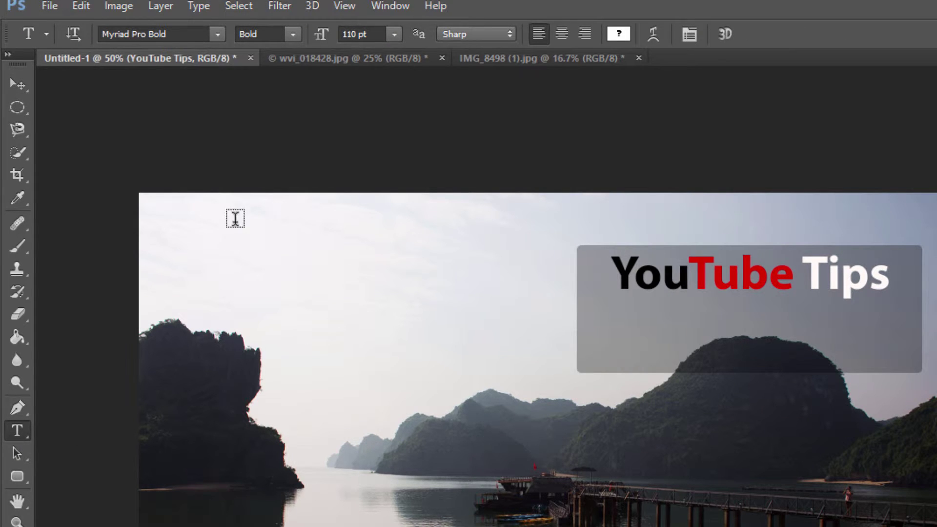
pyautogui.click(320, 396)
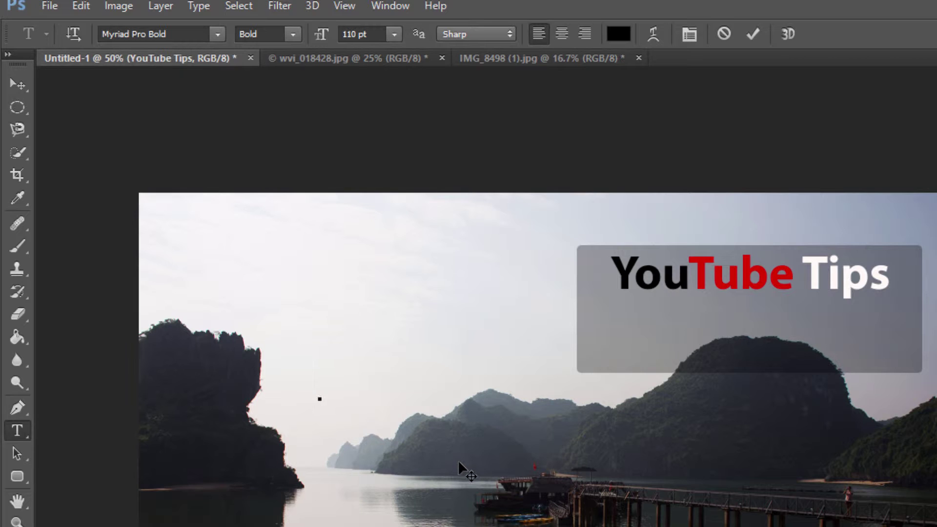
pyautogui.doubleClick(356, 32)
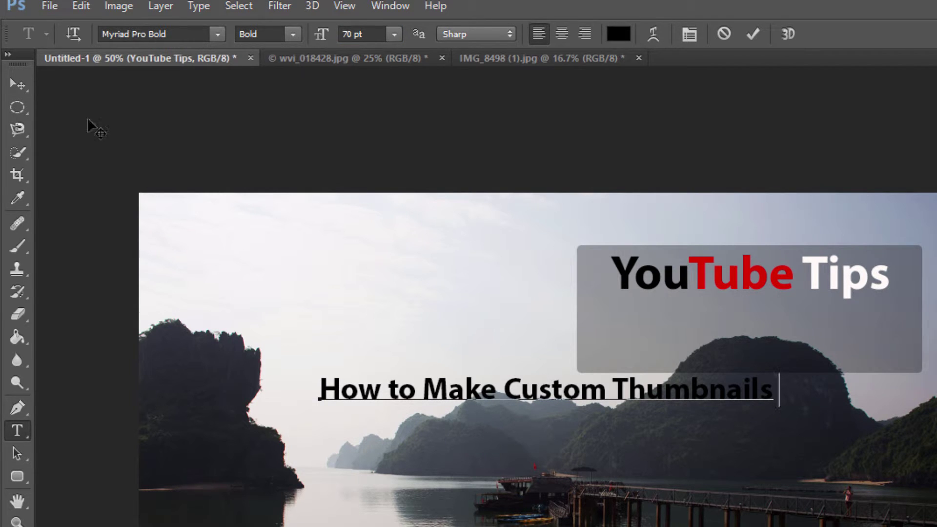
pyautogui.click(14, 83)
pyautogui.moveTo(490, 397); pyautogui.dragTo(780, 320)
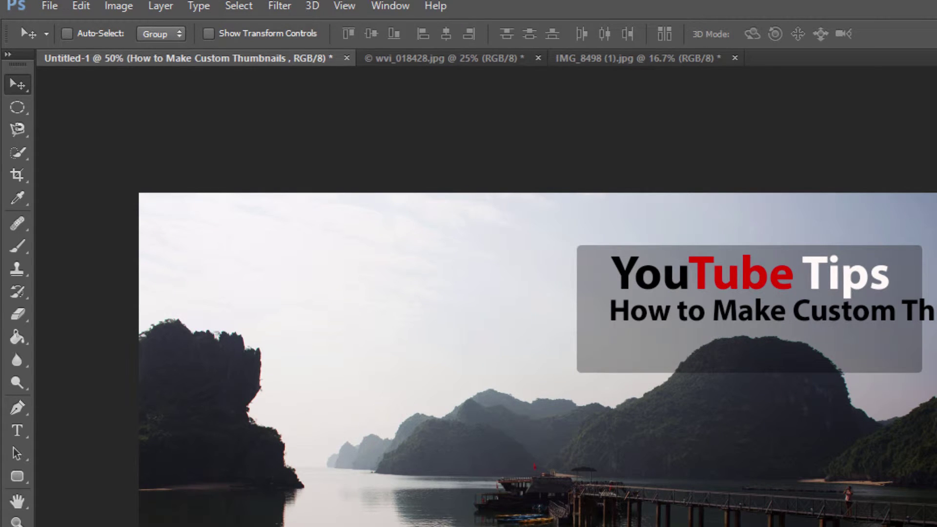
# - Break the subtitle into two lines so that "Thumbnails" starts the second line
pyautogui.click(16, 429)
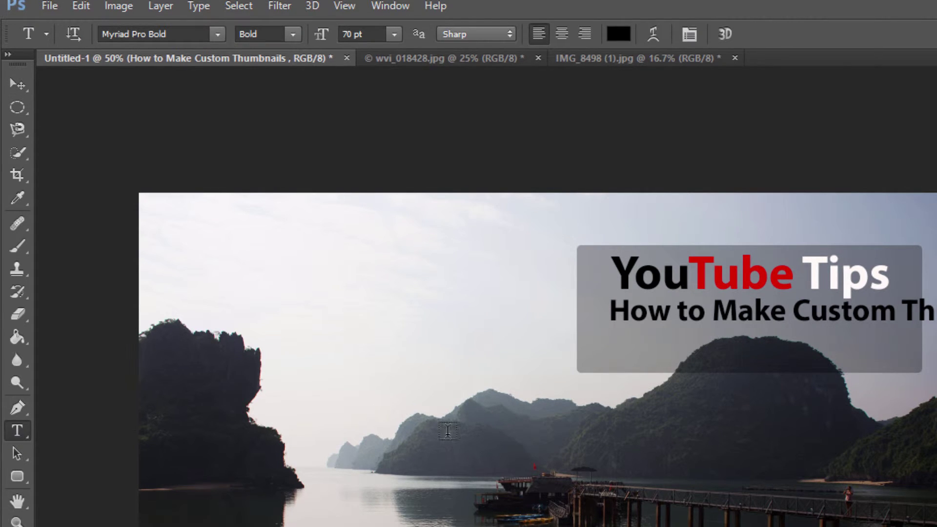
pyautogui.click(903, 307)
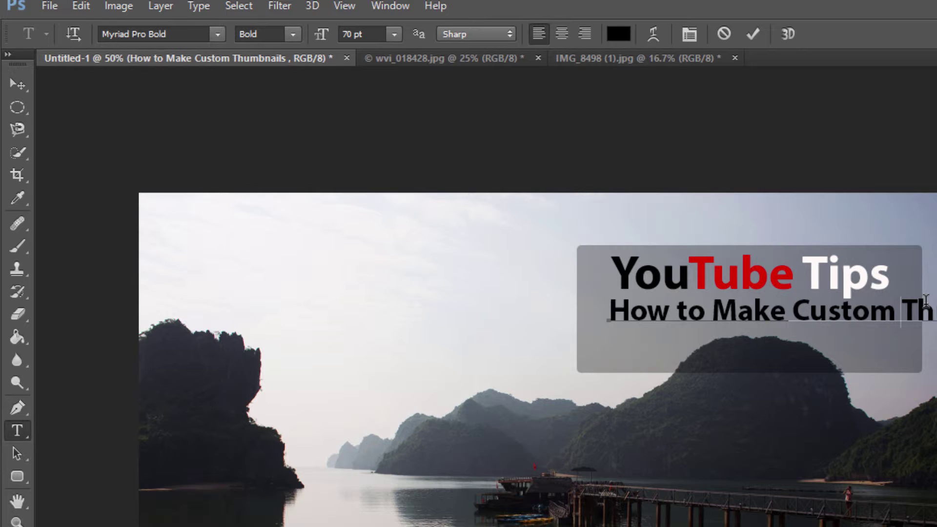
pyautogui.press('Return')
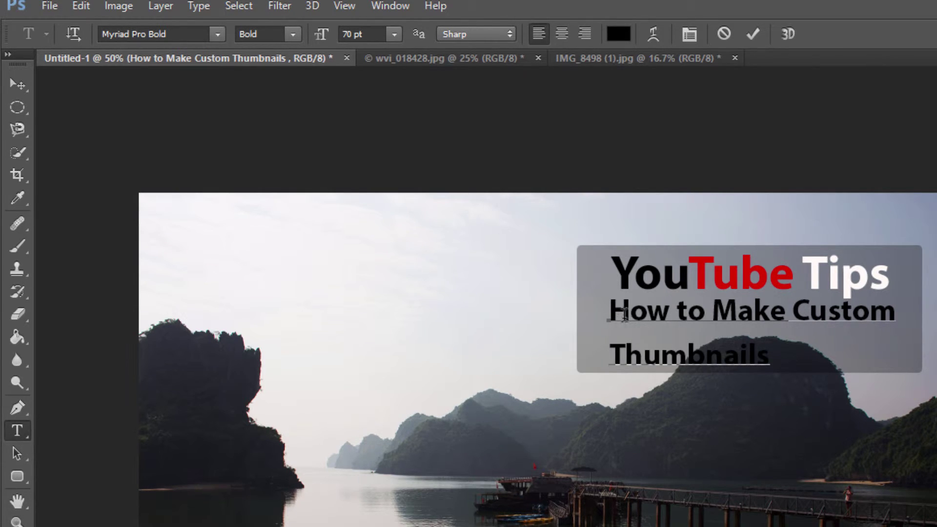
pyautogui.moveTo(608, 307); pyautogui.dragTo(826, 396)
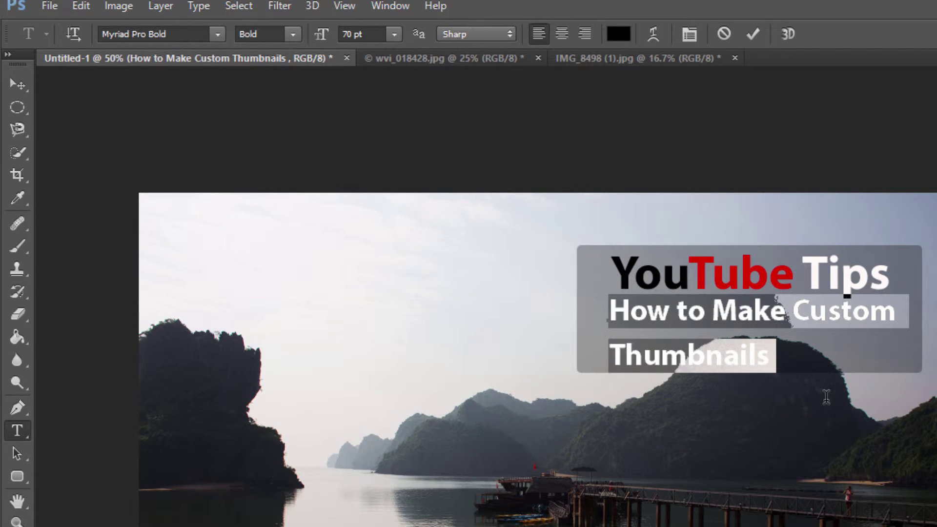
pyautogui.click(620, 35)
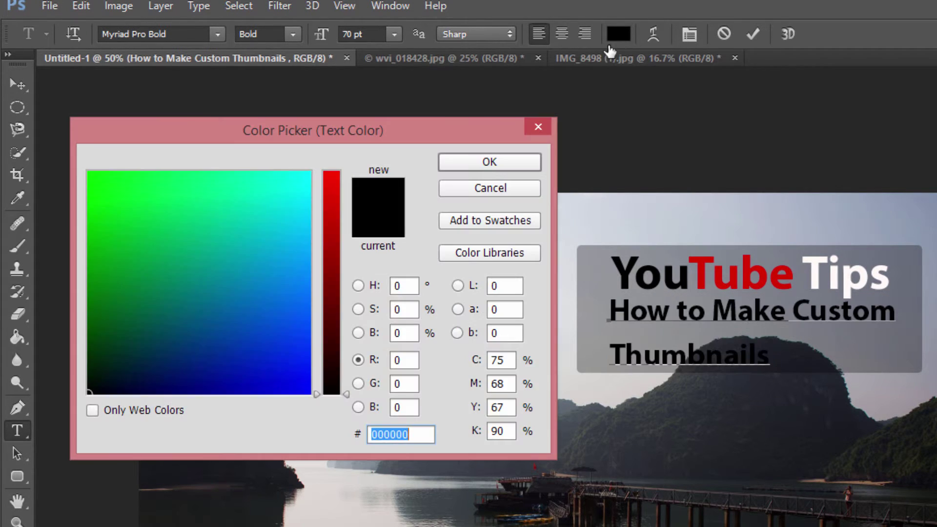
pyautogui.write('fffffe')
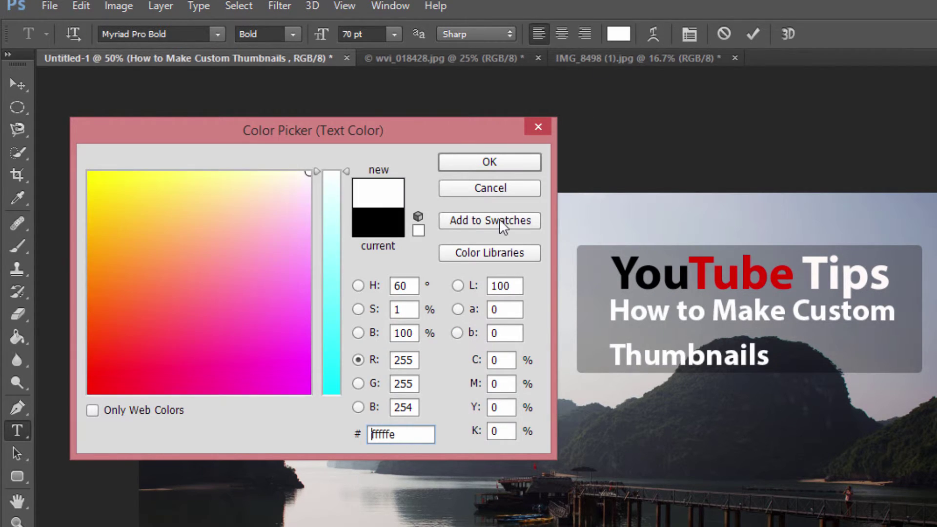
pyautogui.click(535, 128)
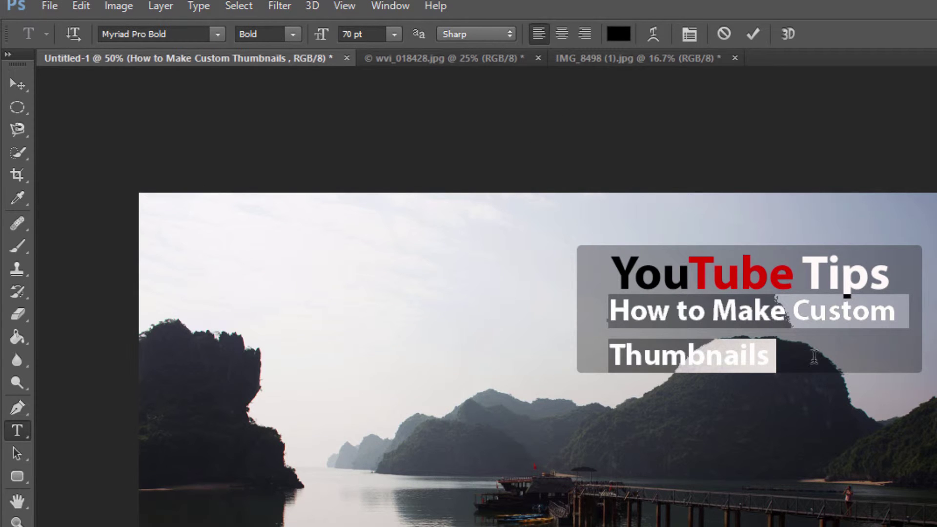